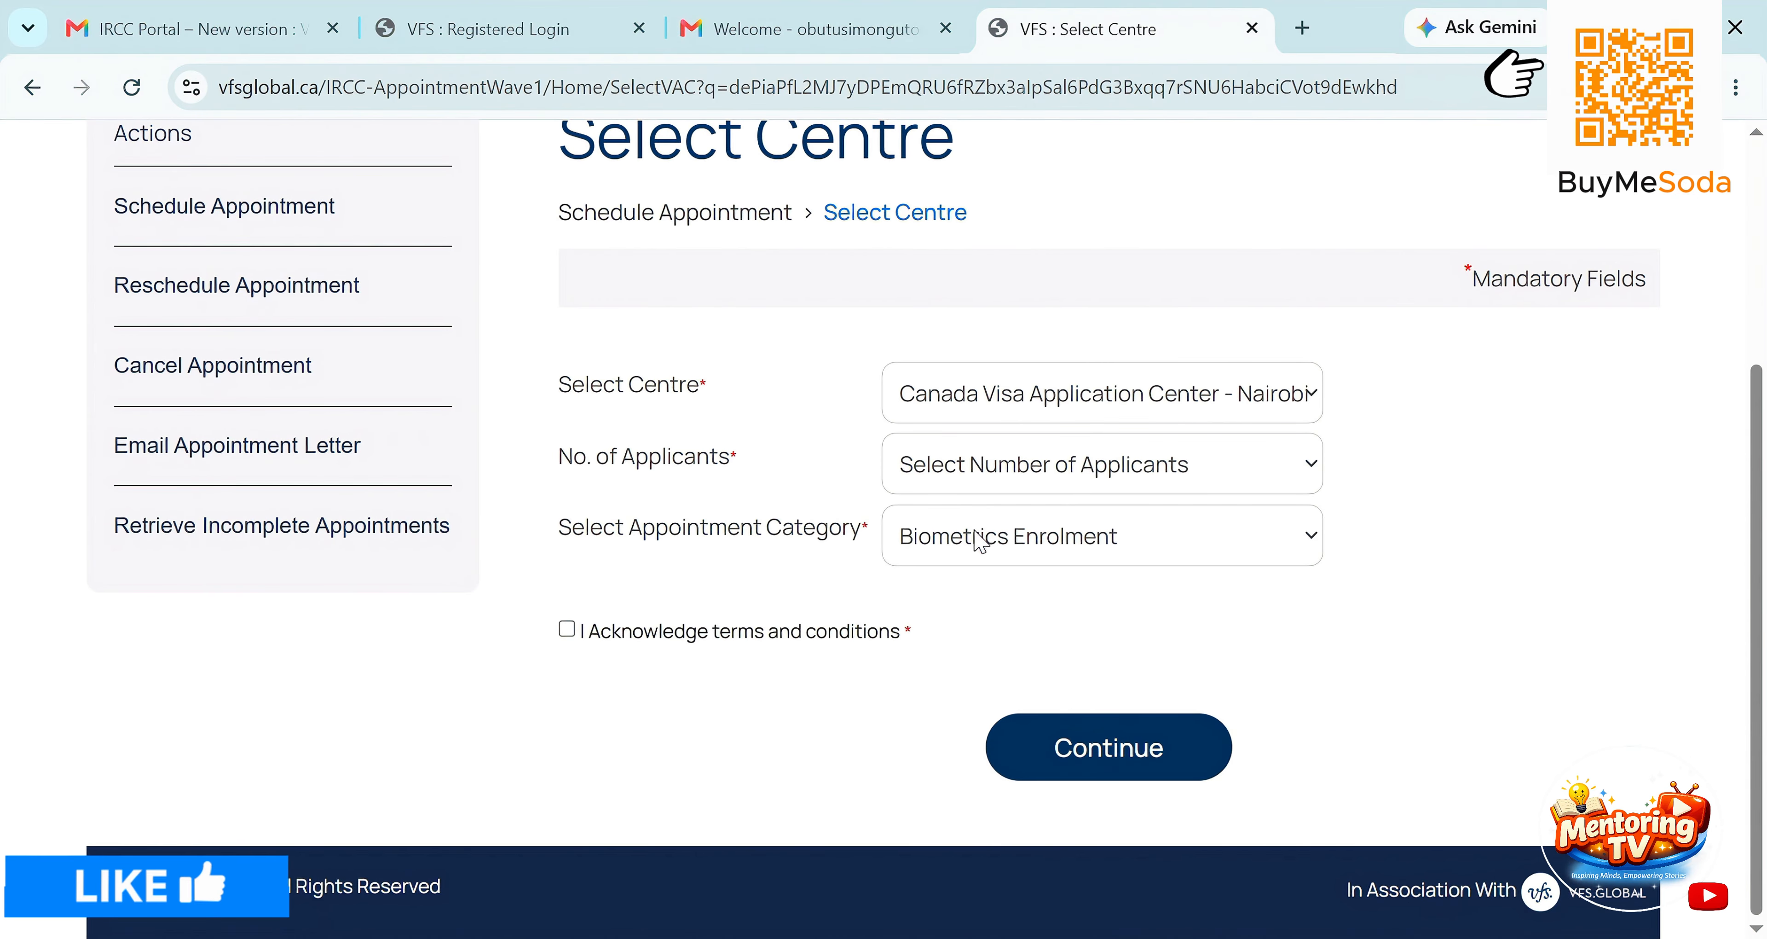
Set the number of applicants to 1 with the Biometrics Enrolment category, acknowledge the terms and conditions, and continue.
left_click(1094, 478)
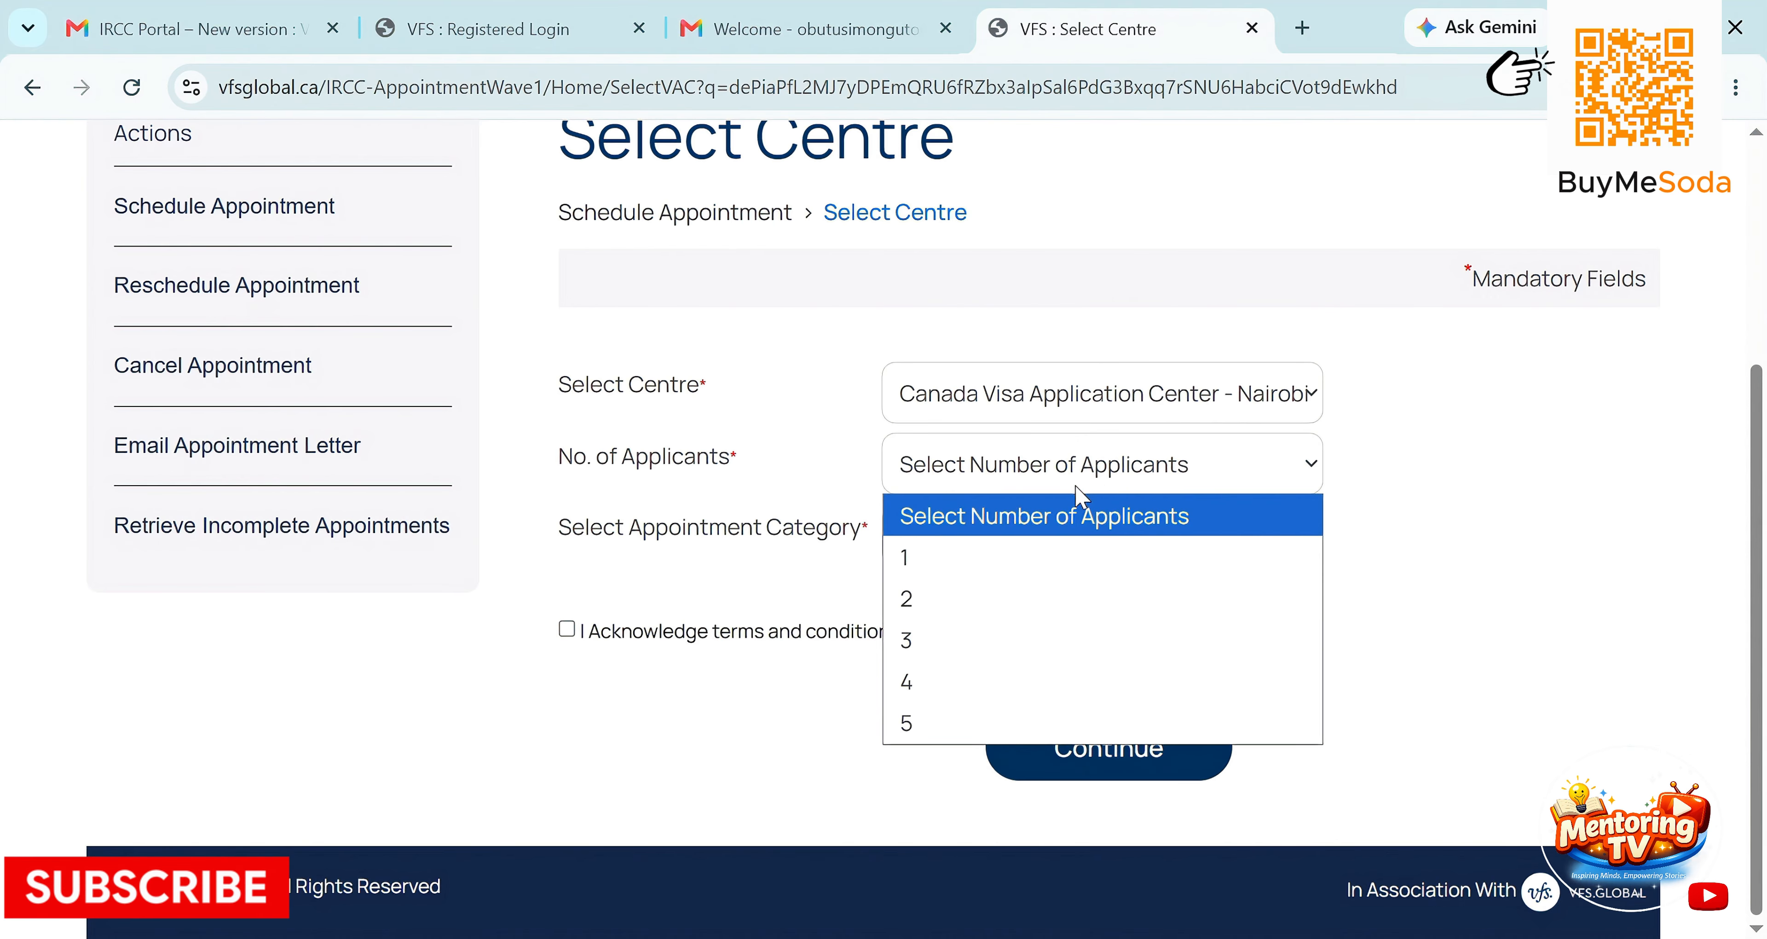
left_click(1045, 556)
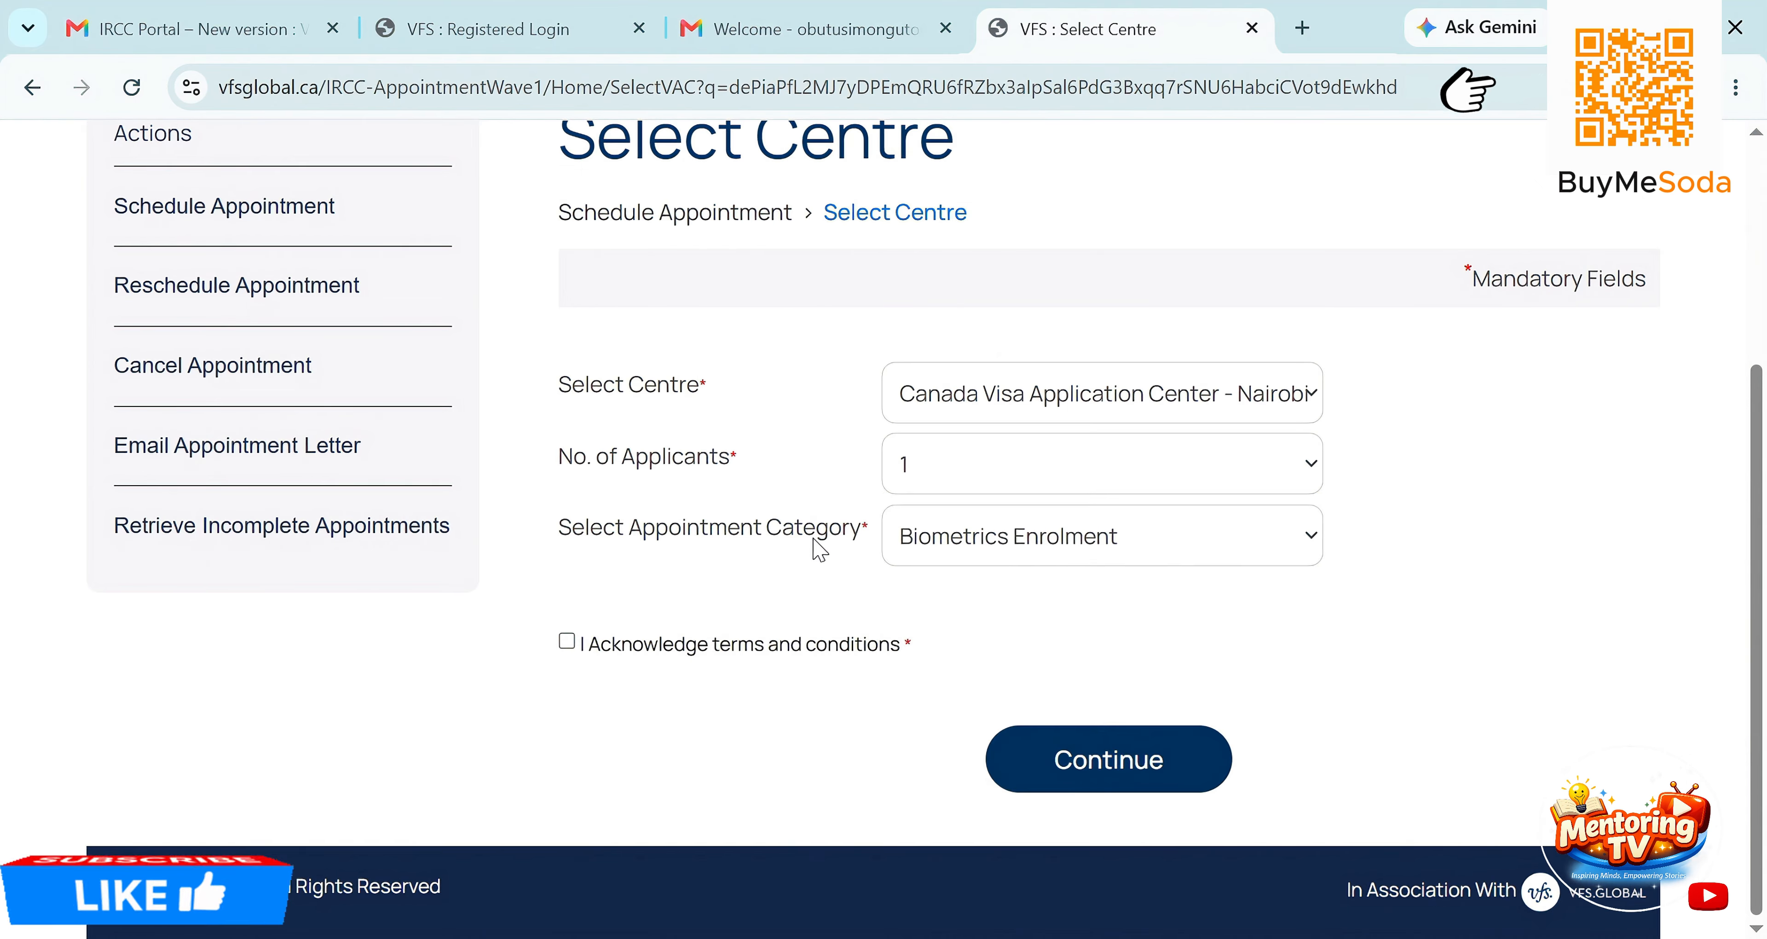
left_click(942, 536)
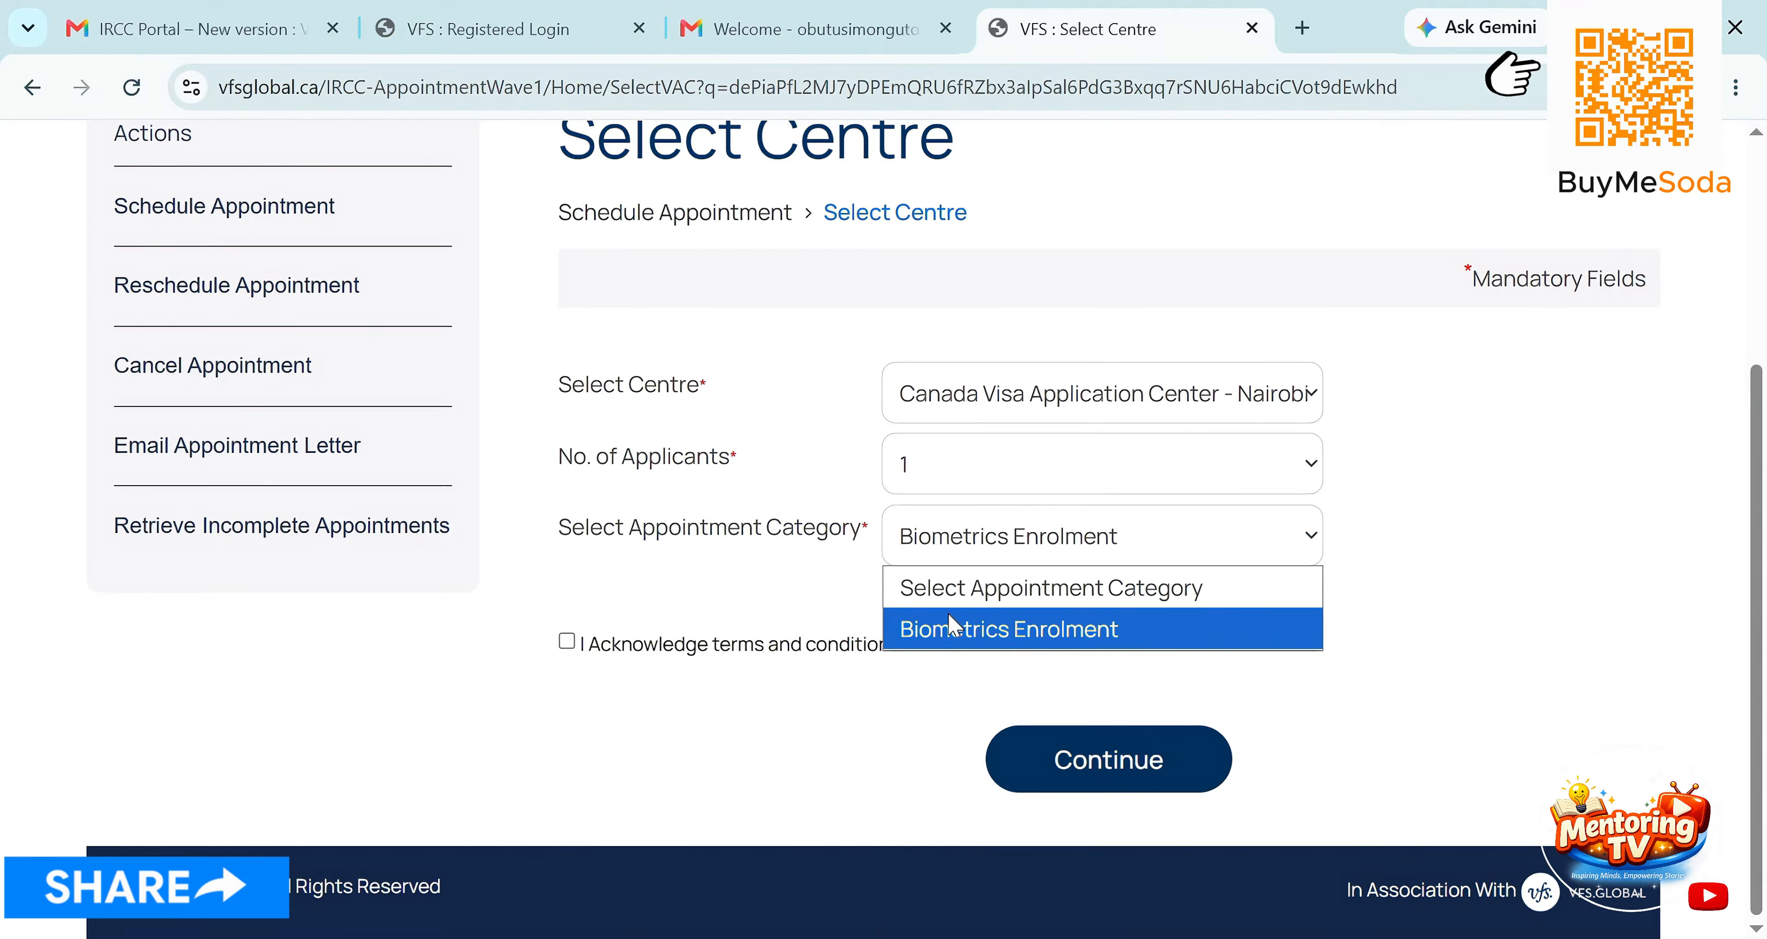
left_click(956, 638)
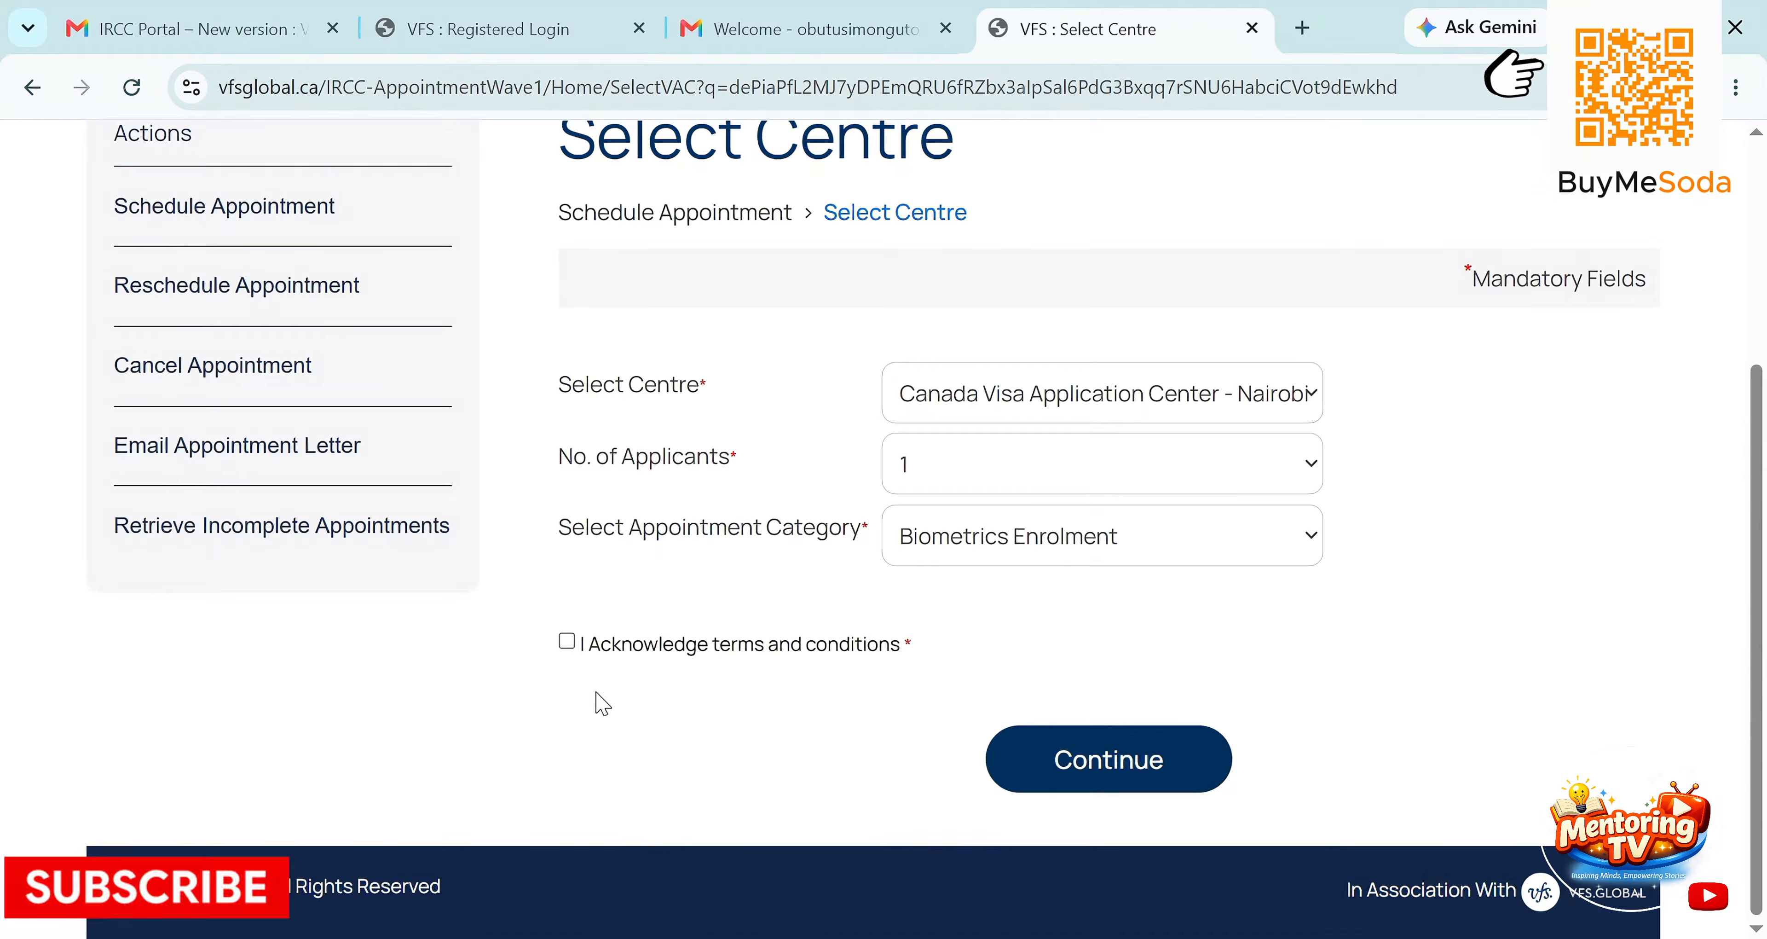
left_click(568, 644)
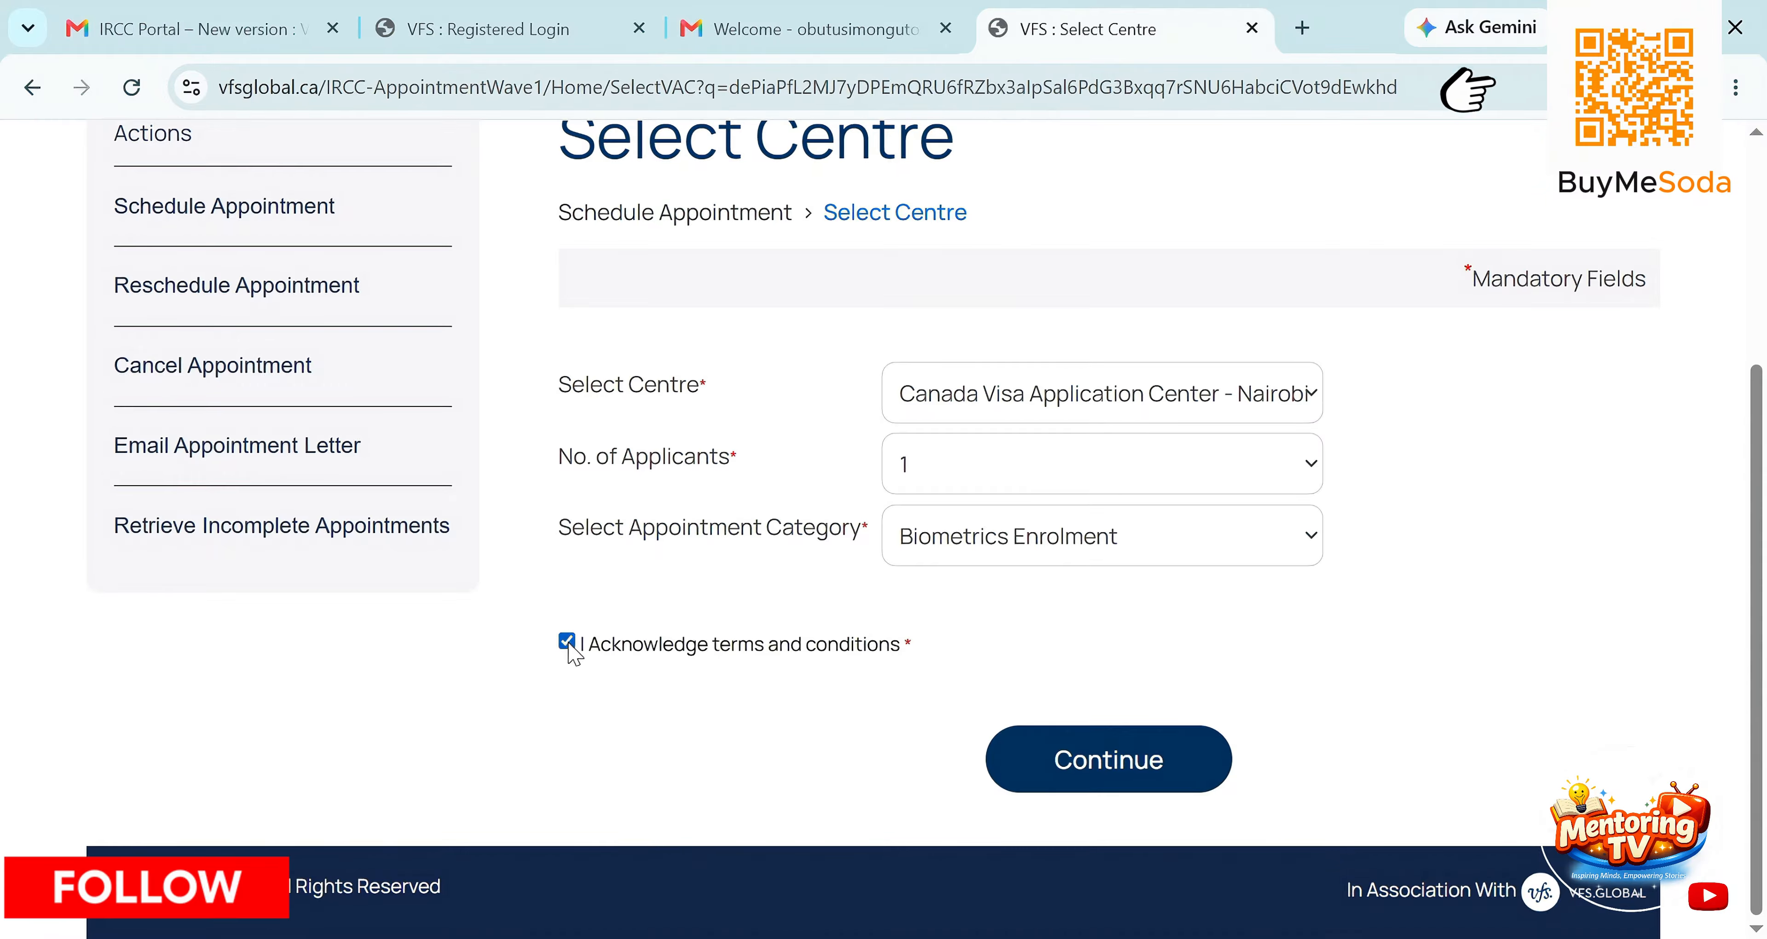
left_click(1090, 789)
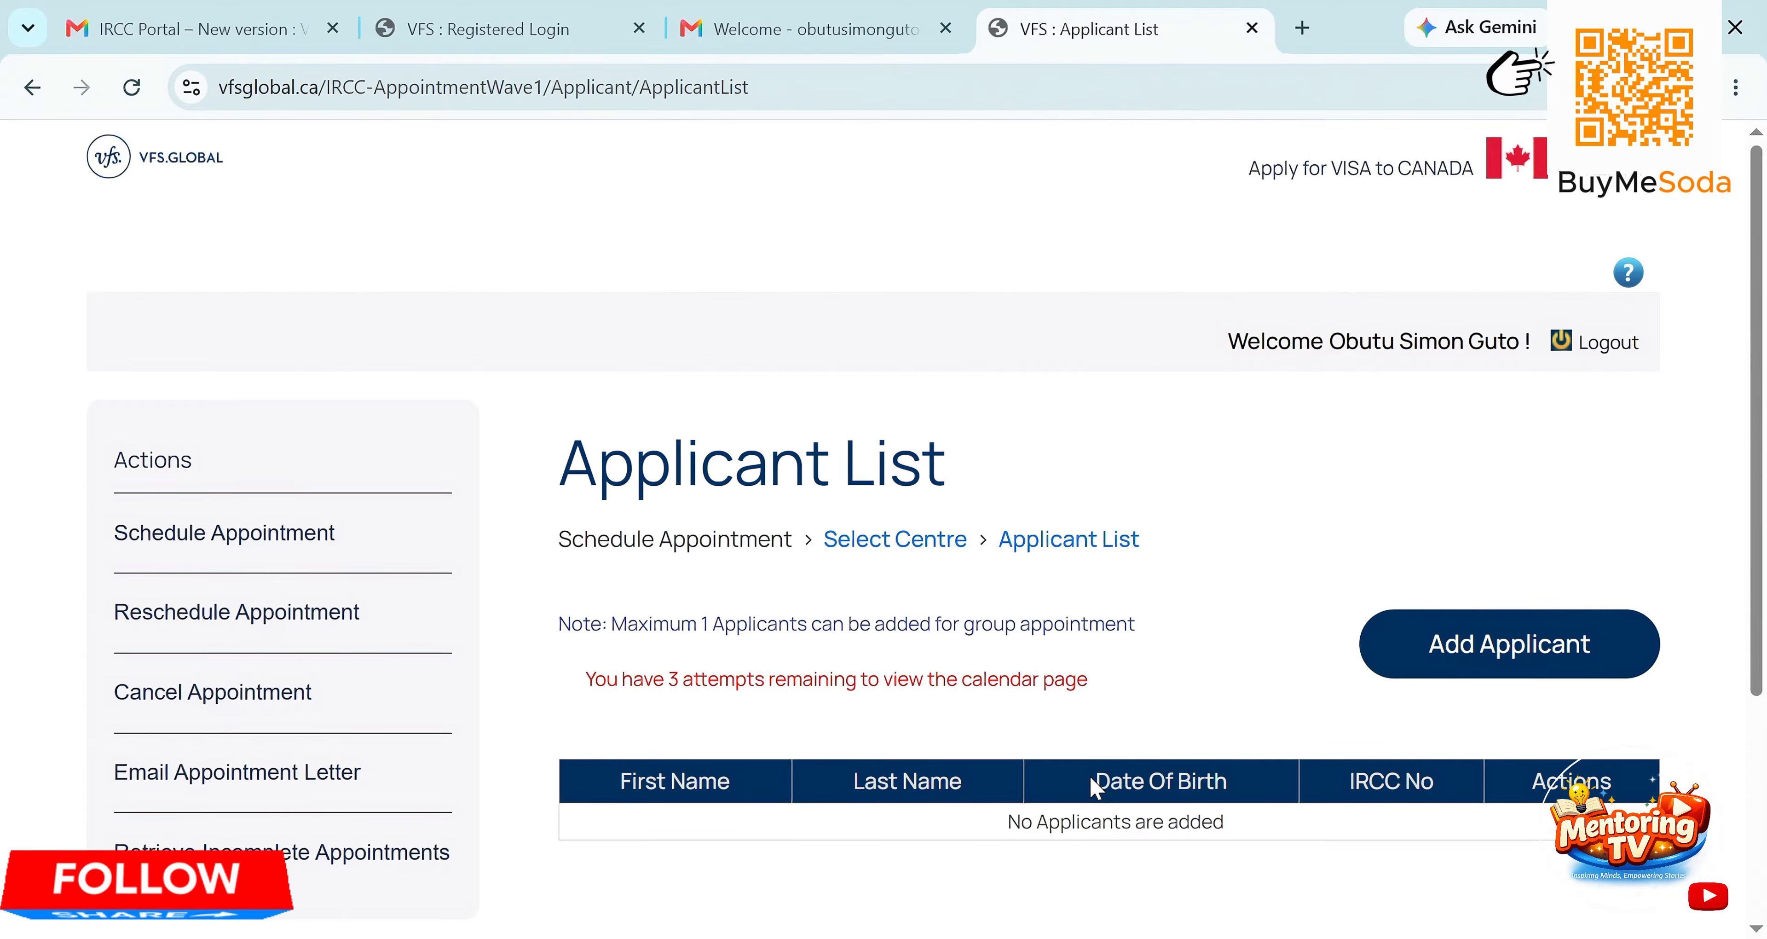
Review the empty applicant list and open the form for adding a new applicant.
scroll(1109, 654, "down", 5)
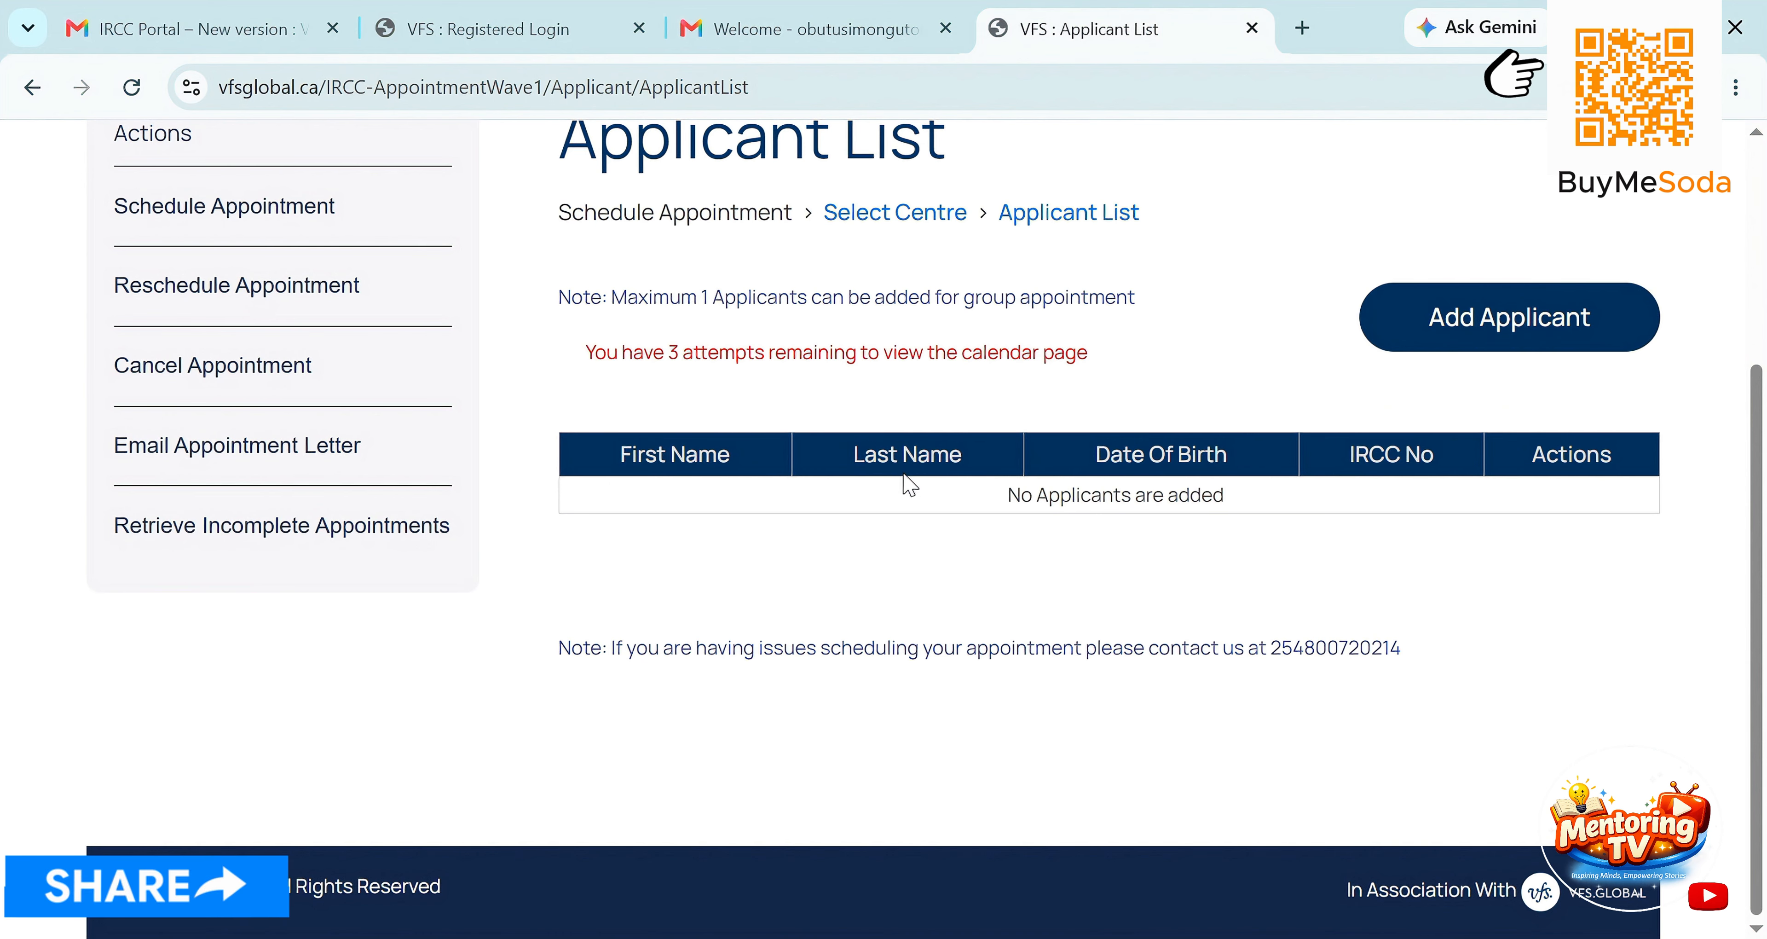
scroll(904, 474, "up", 2)
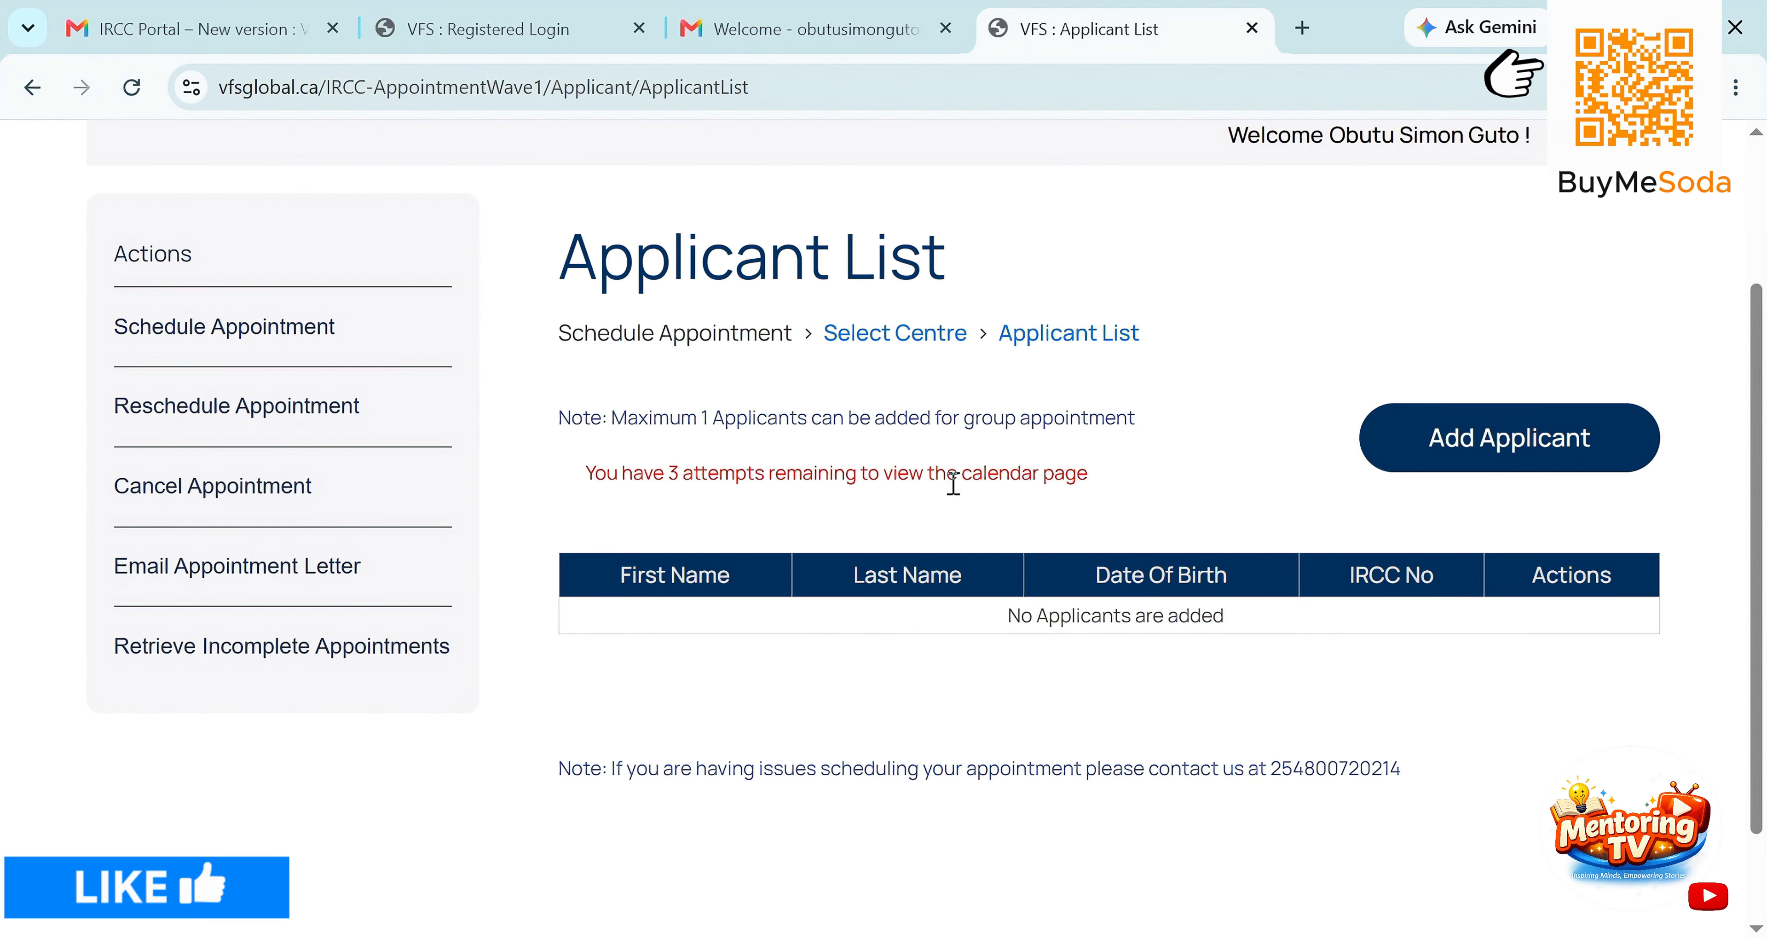
left_click(1468, 446)
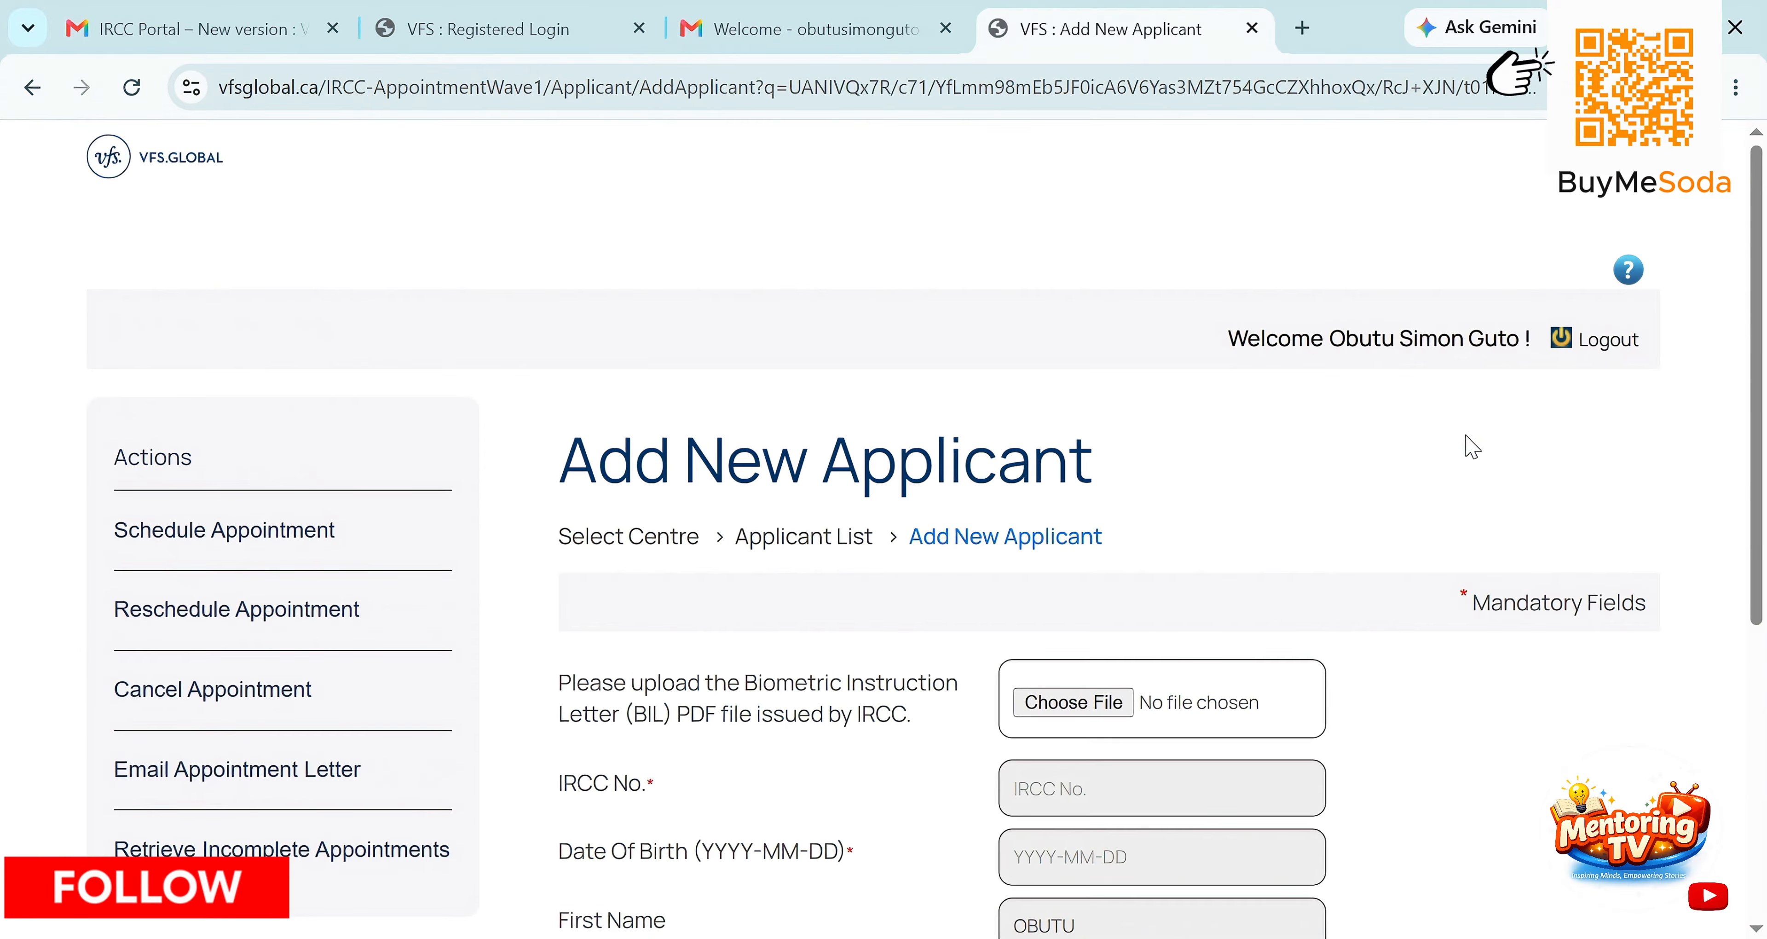
Upload the Biometrics Collection Letter PDF as the applicant's biometric instruction letter and submit the applicant form.
scroll(1471, 447, "down", 1)
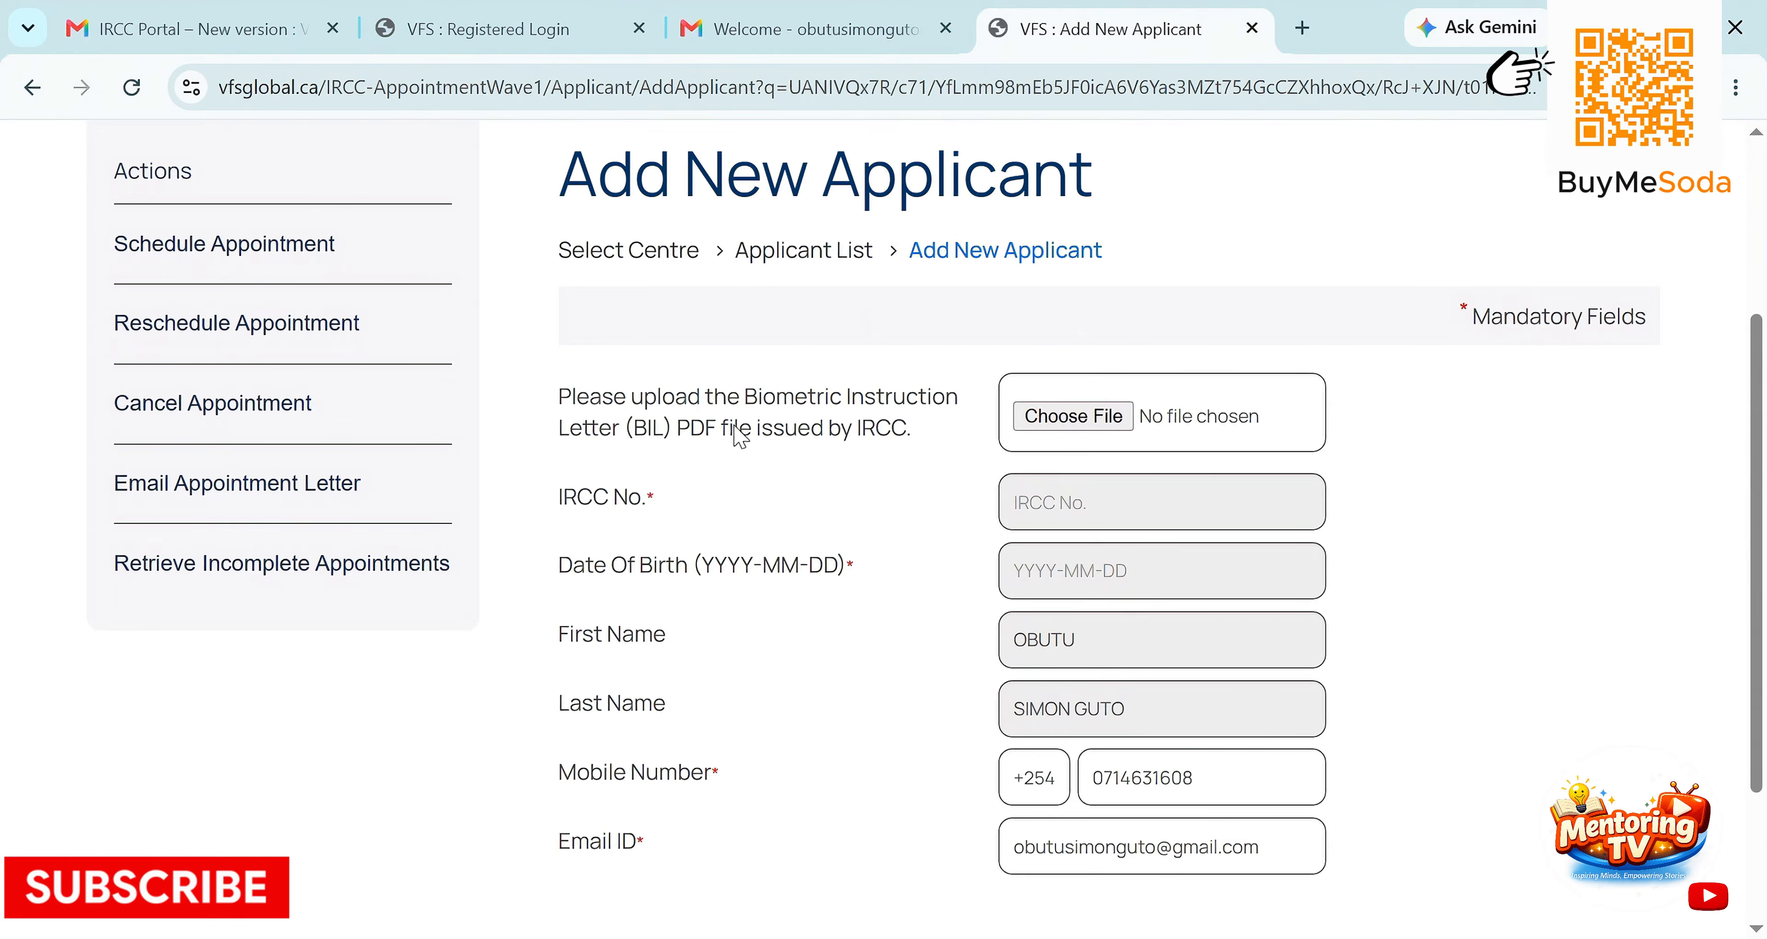
left_click_drag(578, 406, 853, 411)
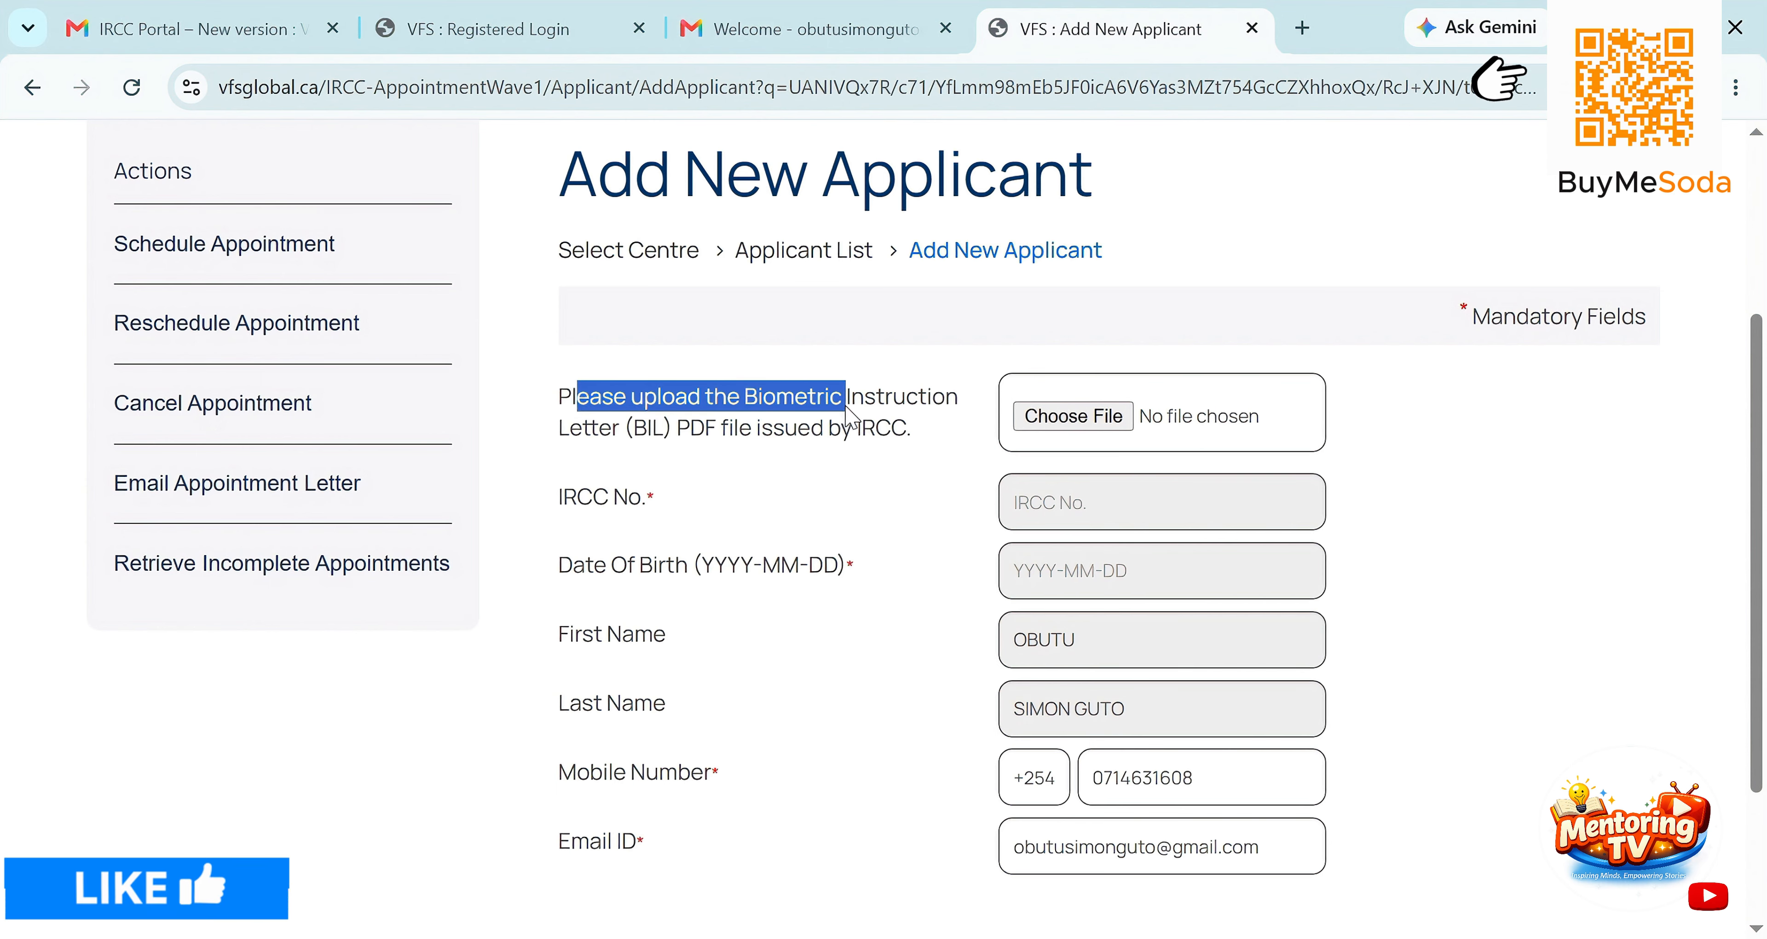
left_click(721, 394)
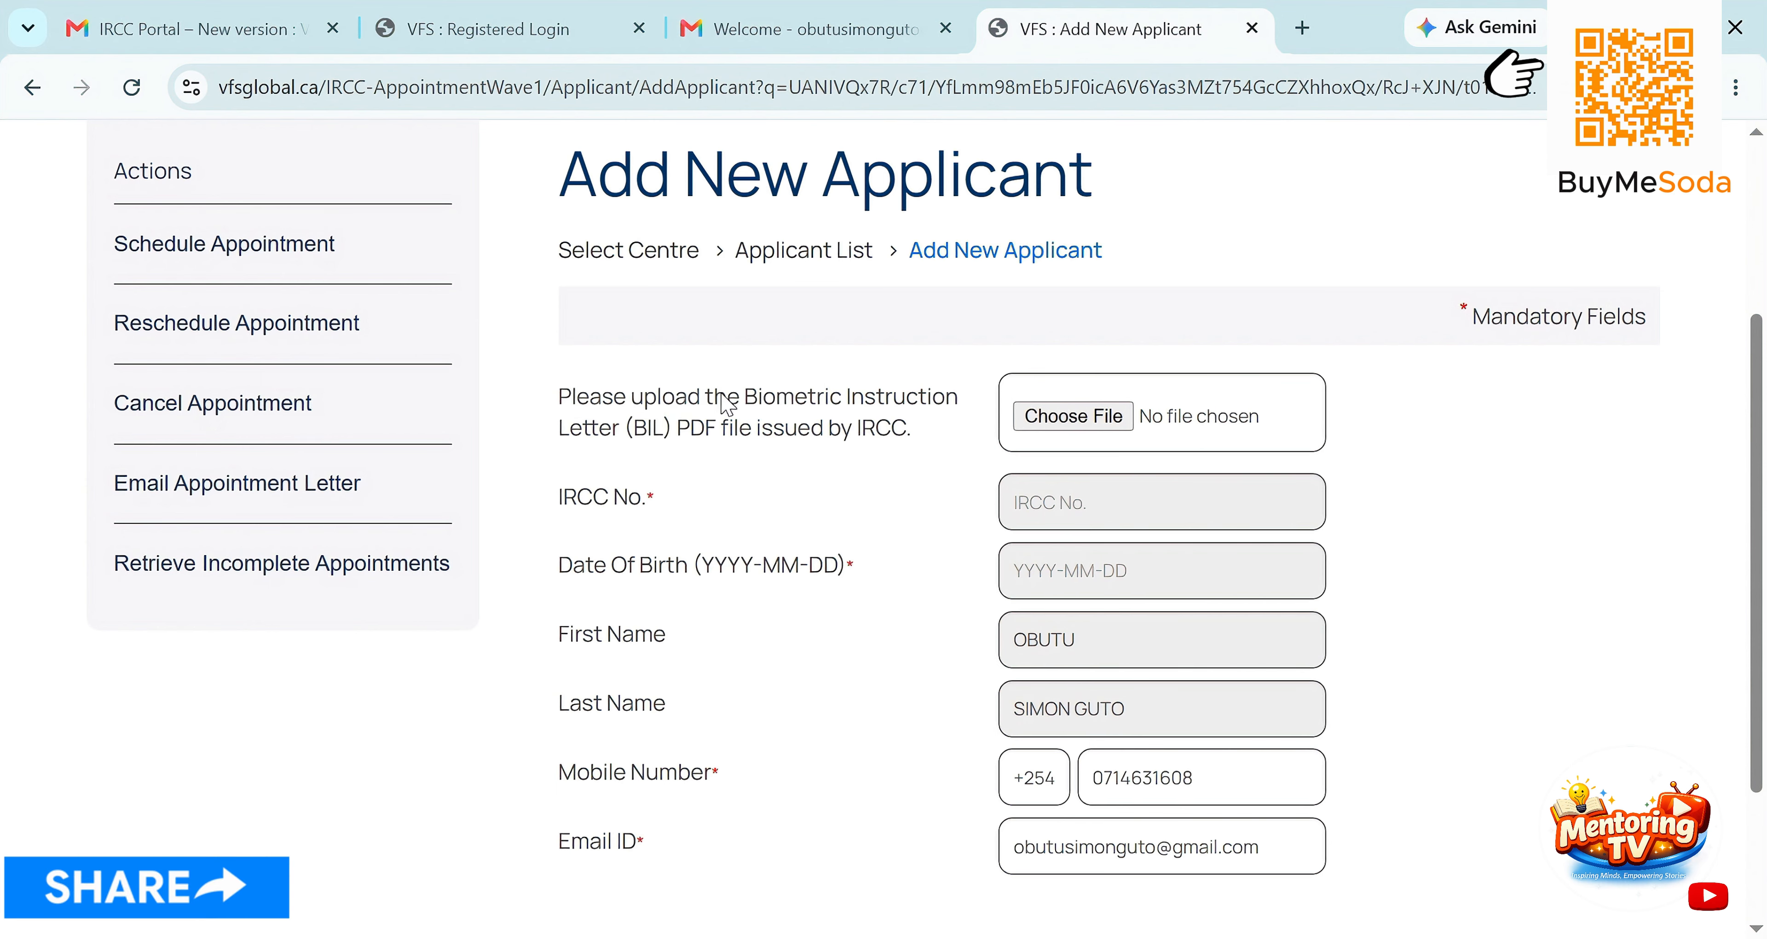
left_click_drag(750, 399, 626, 445)
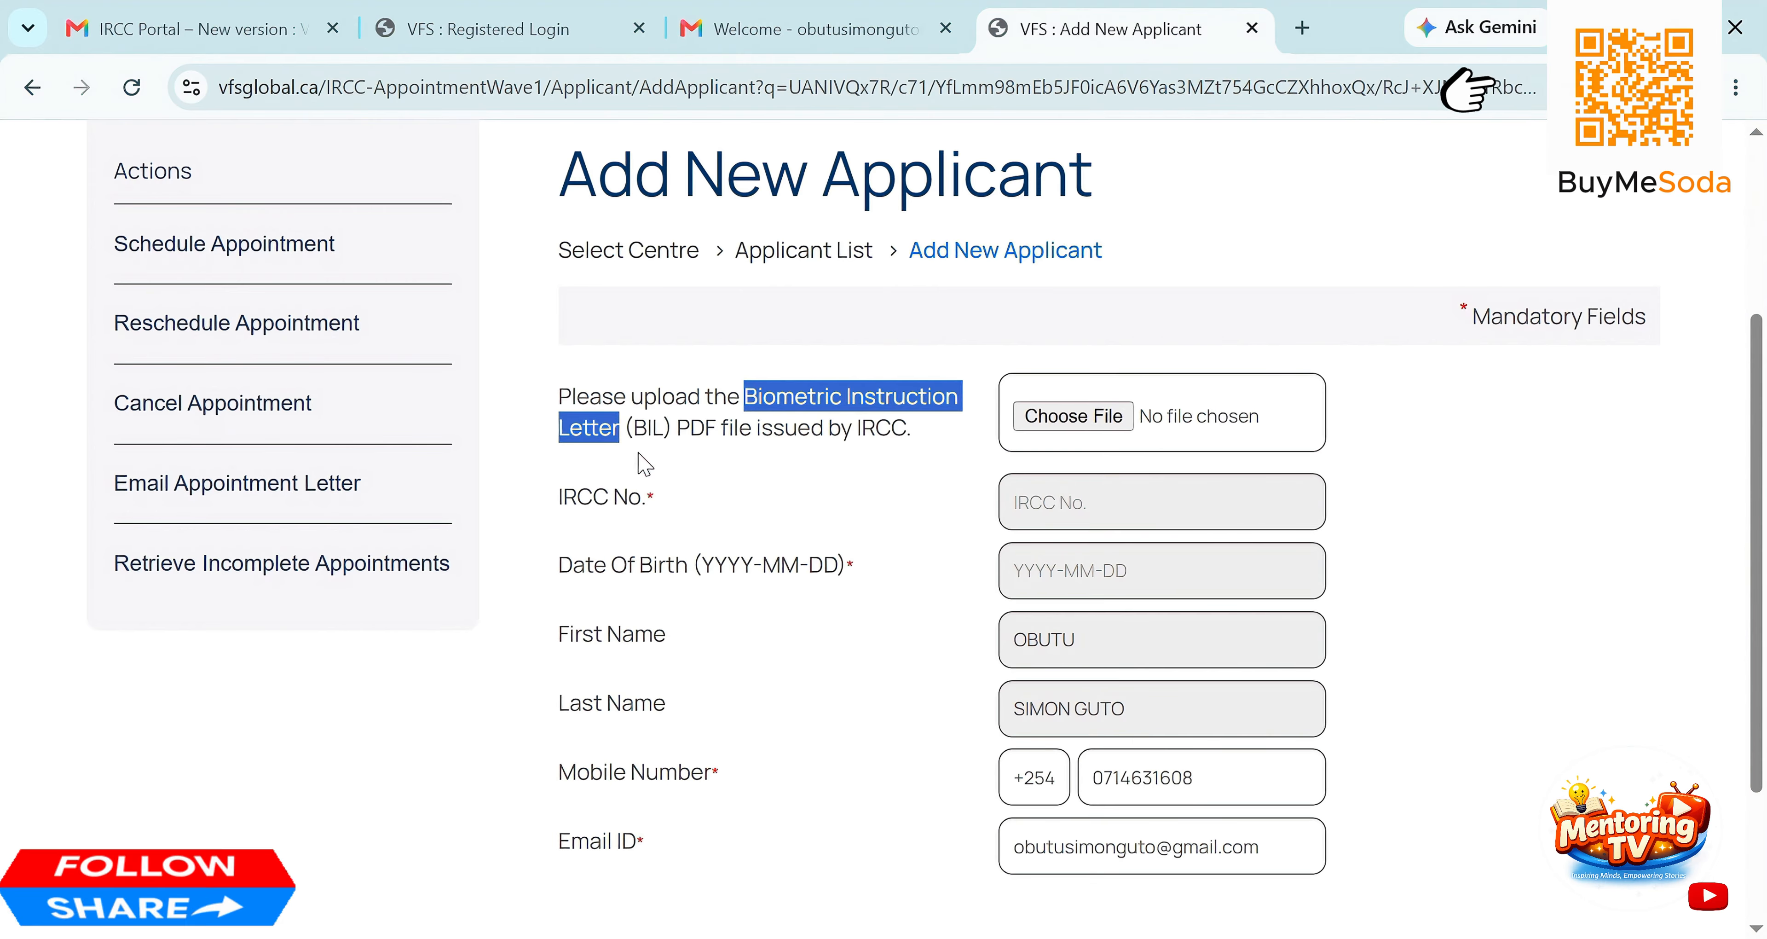
double_click(675, 401)
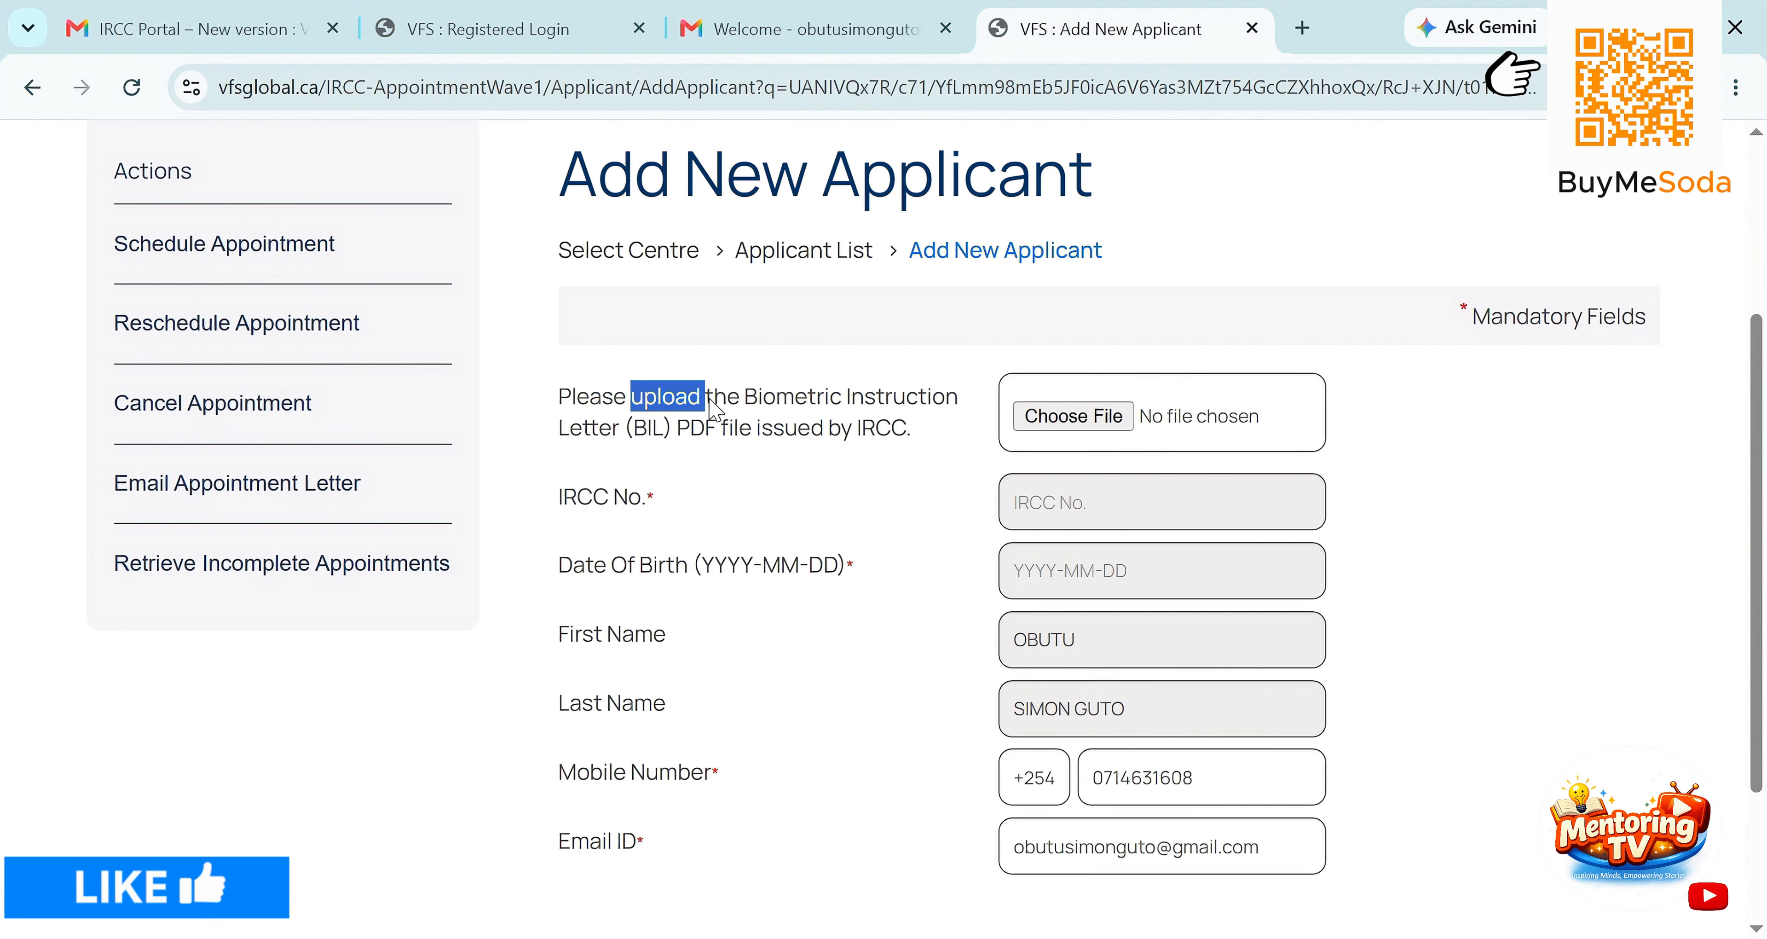
left_click(1056, 419)
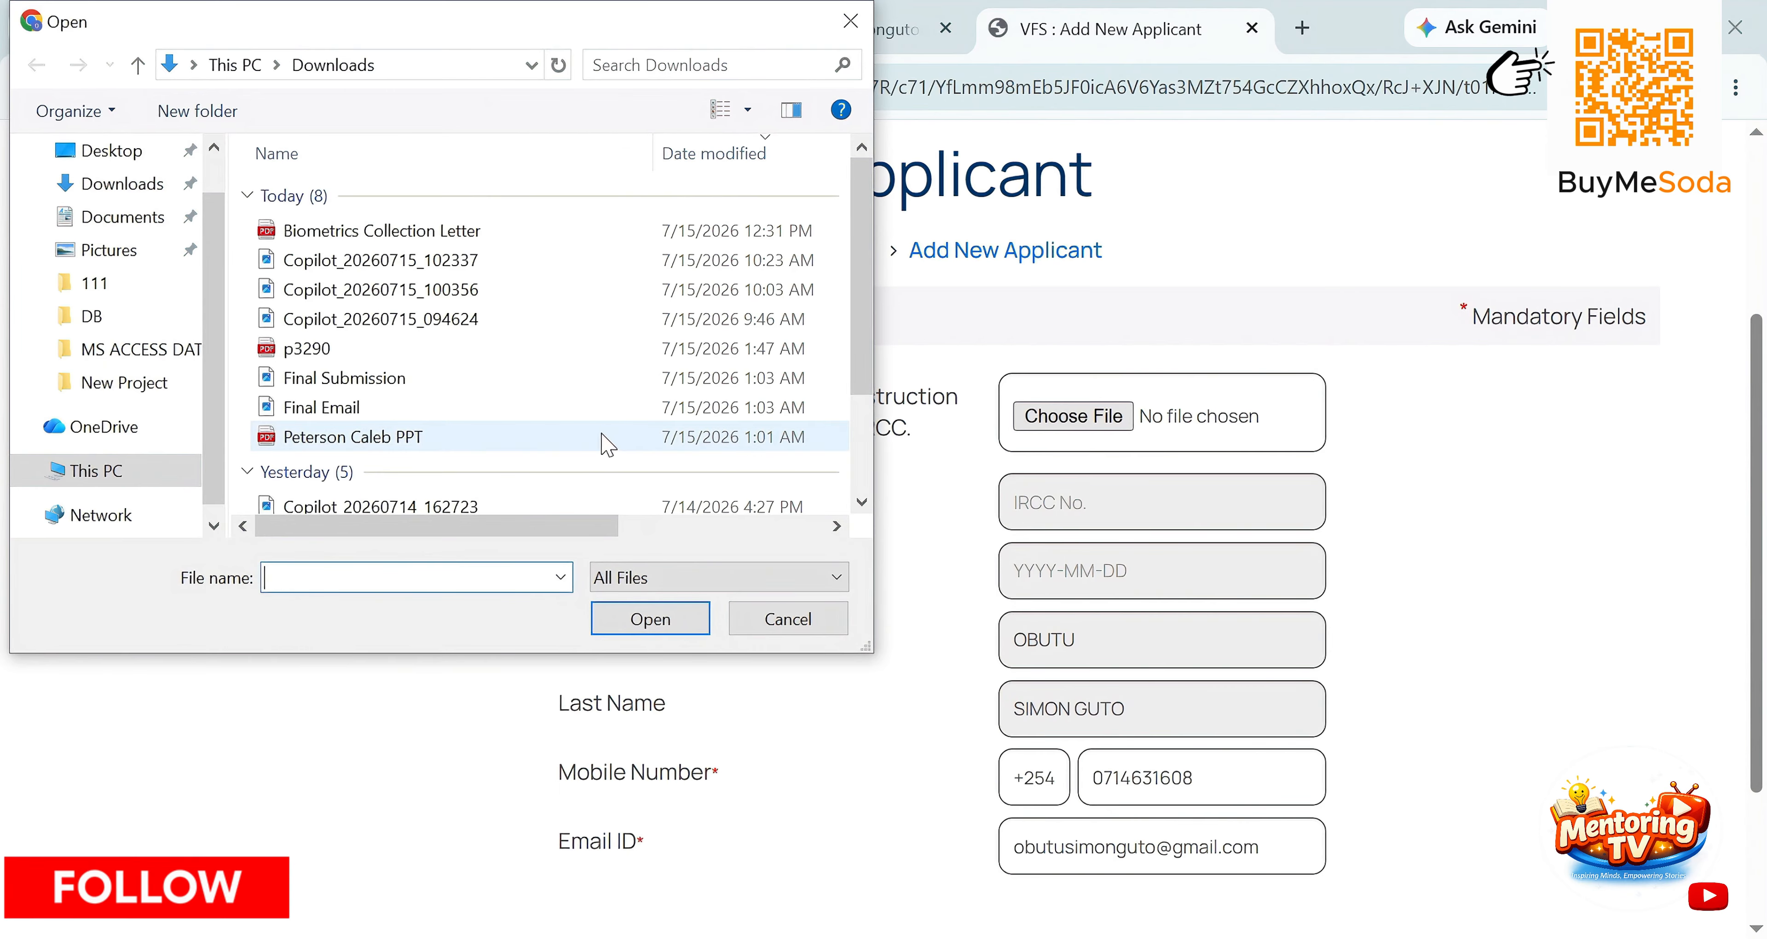
double_click(455, 233)
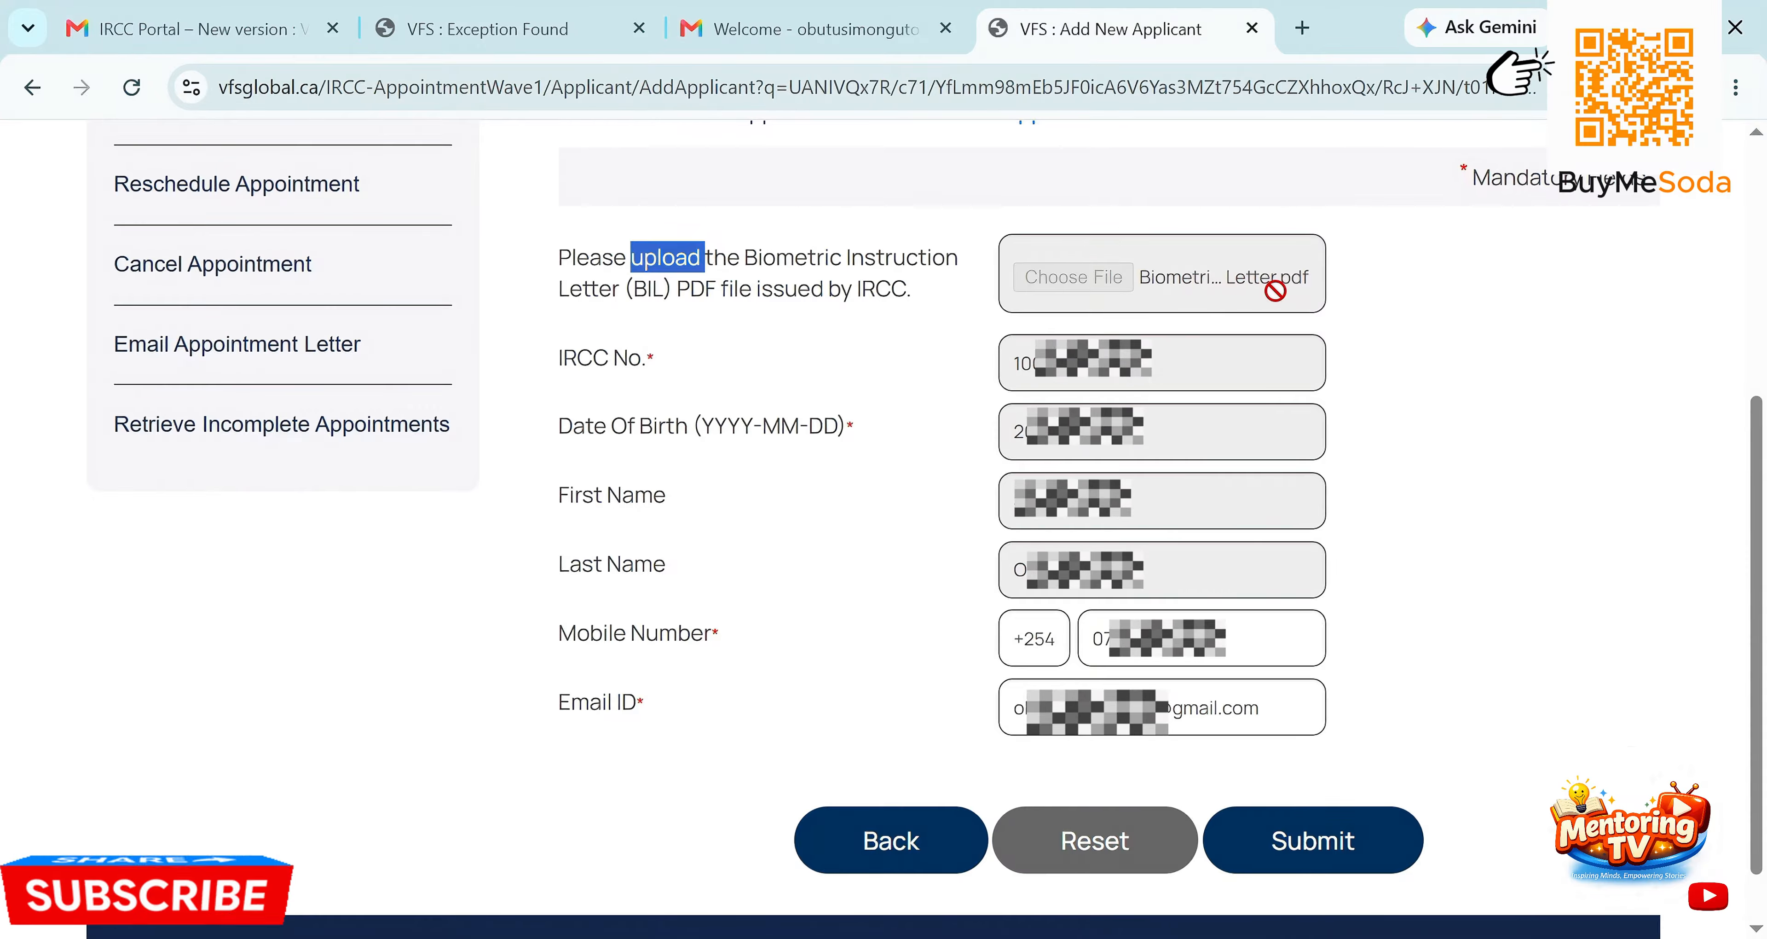
double_click(763, 271)
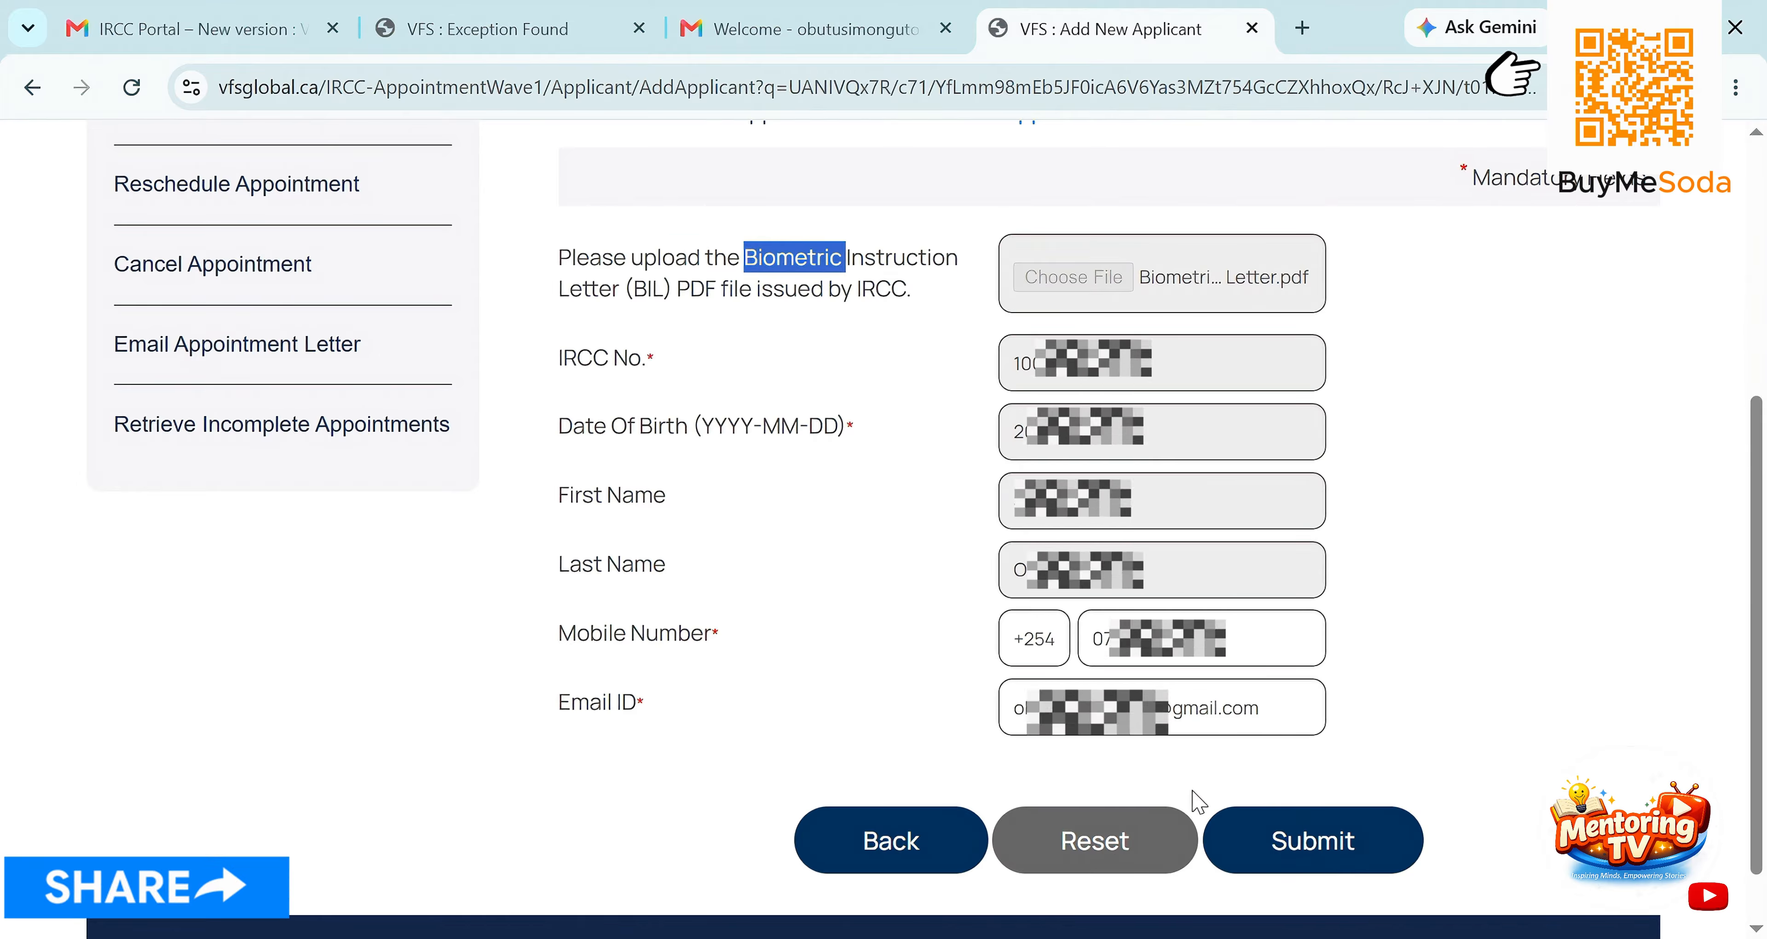
left_click(1294, 846)
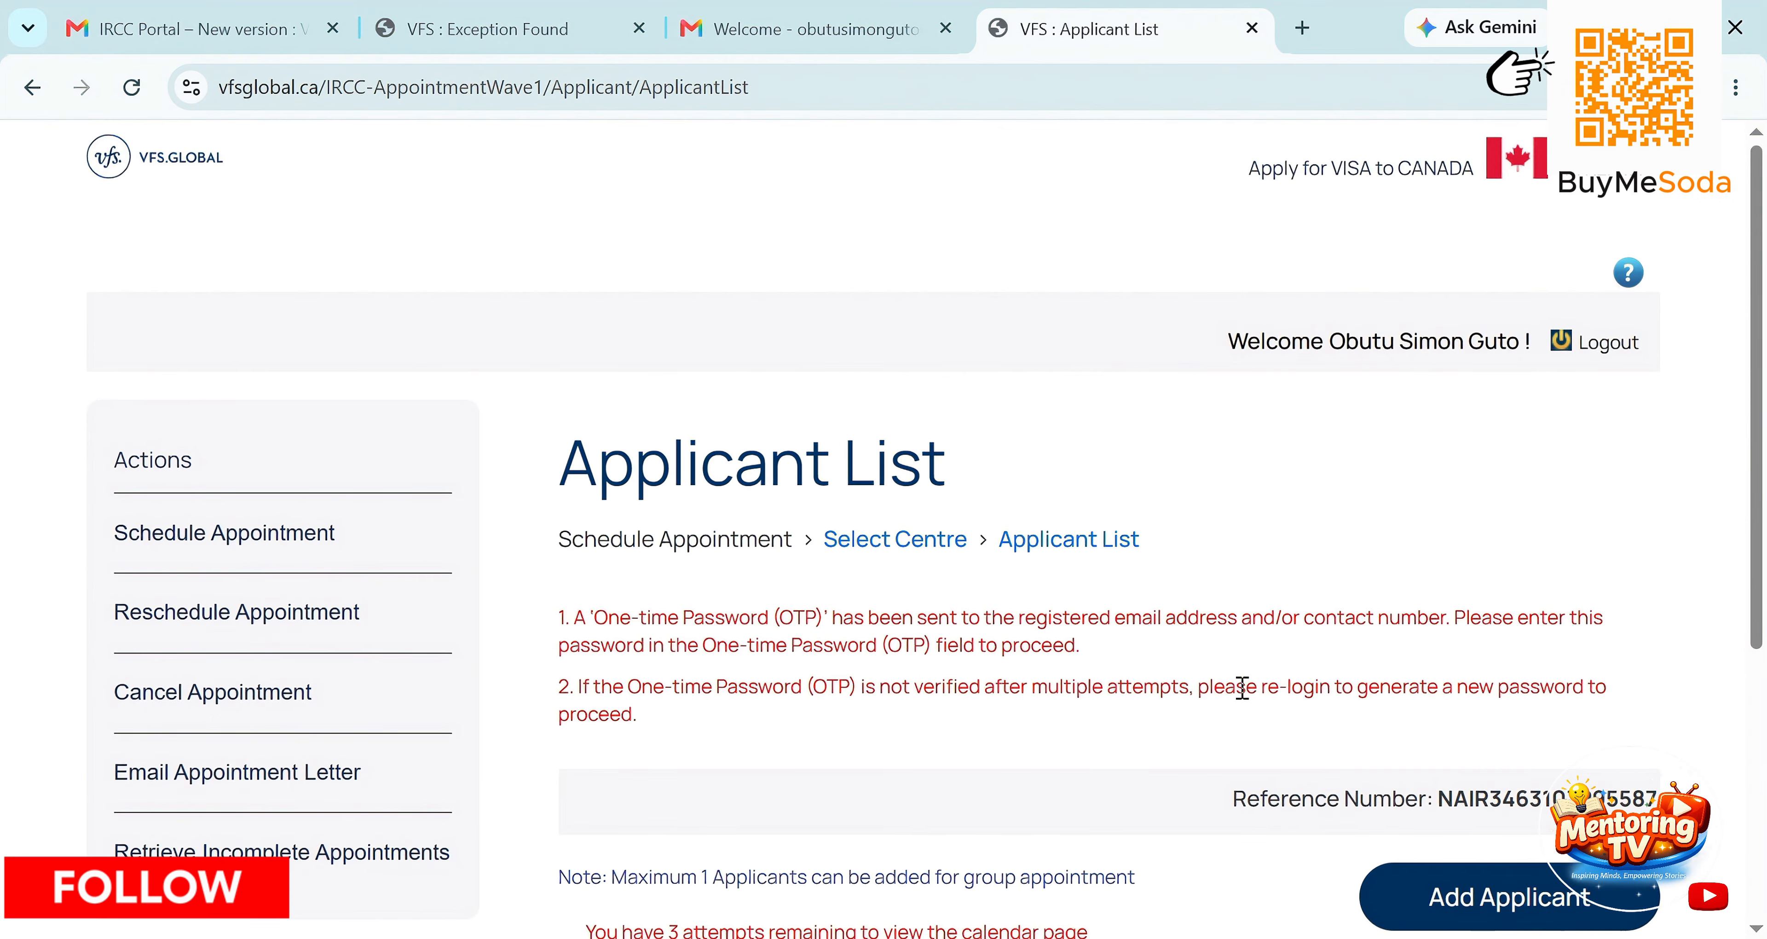
Read the one-time password notes on the applicant list and check the Gmail inbox for a code email.
scroll(1243, 681, "down", 3)
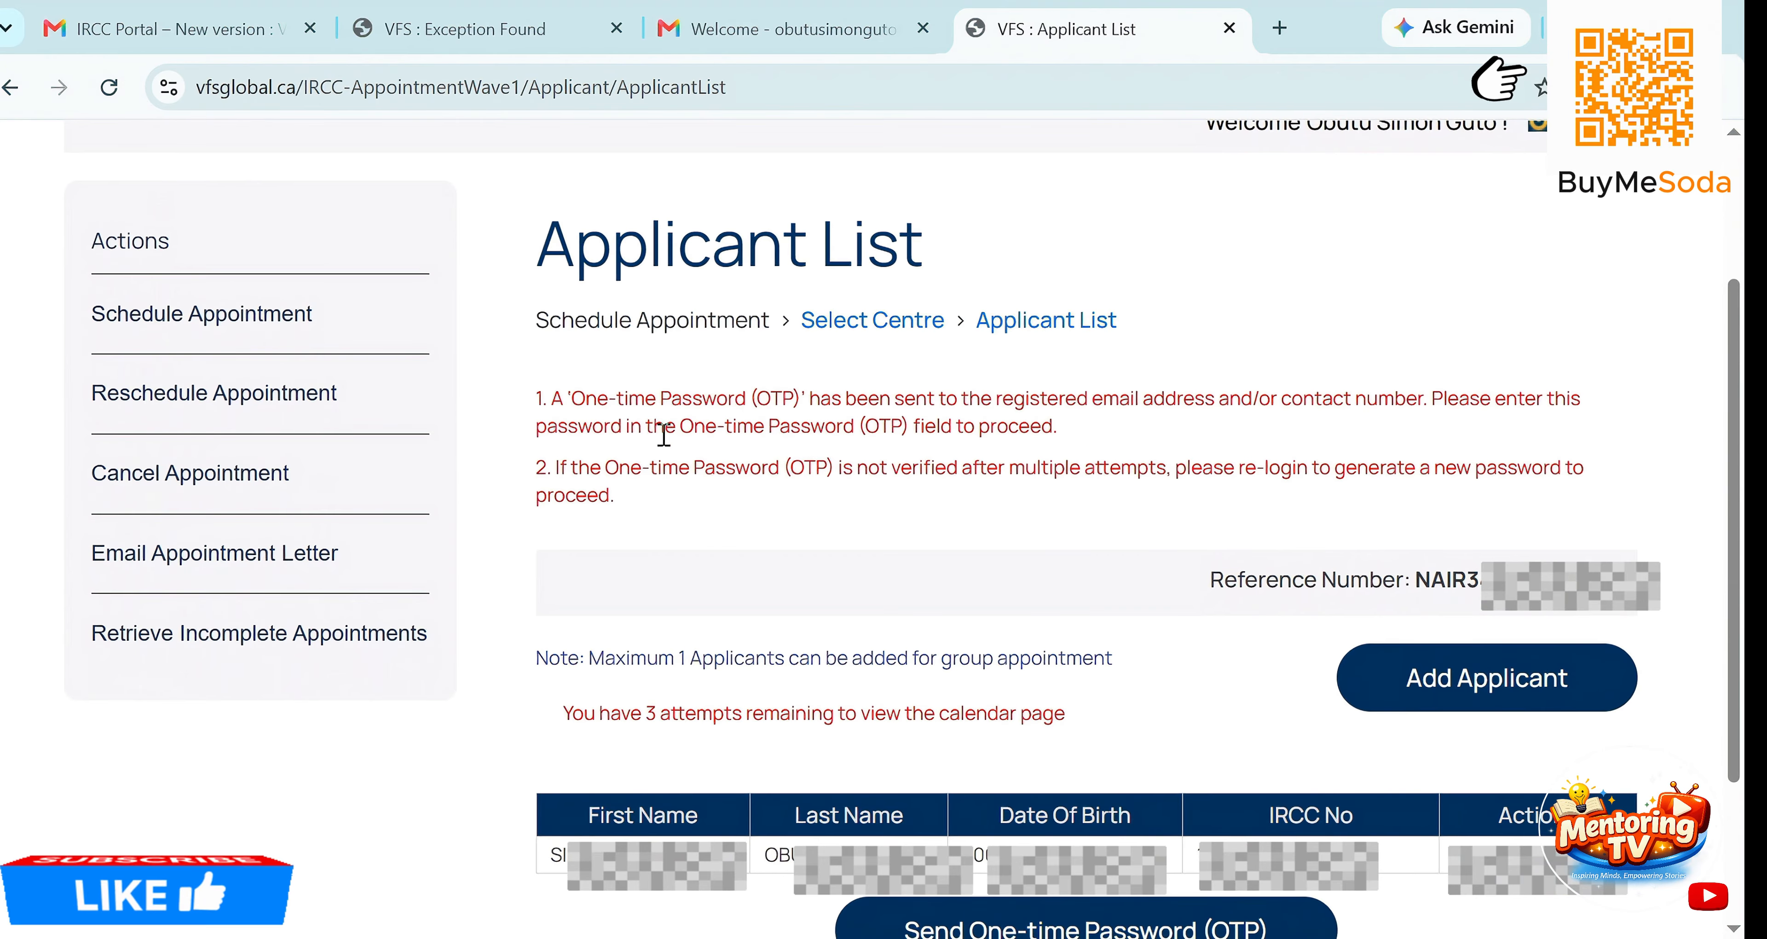
double_click(694, 400)
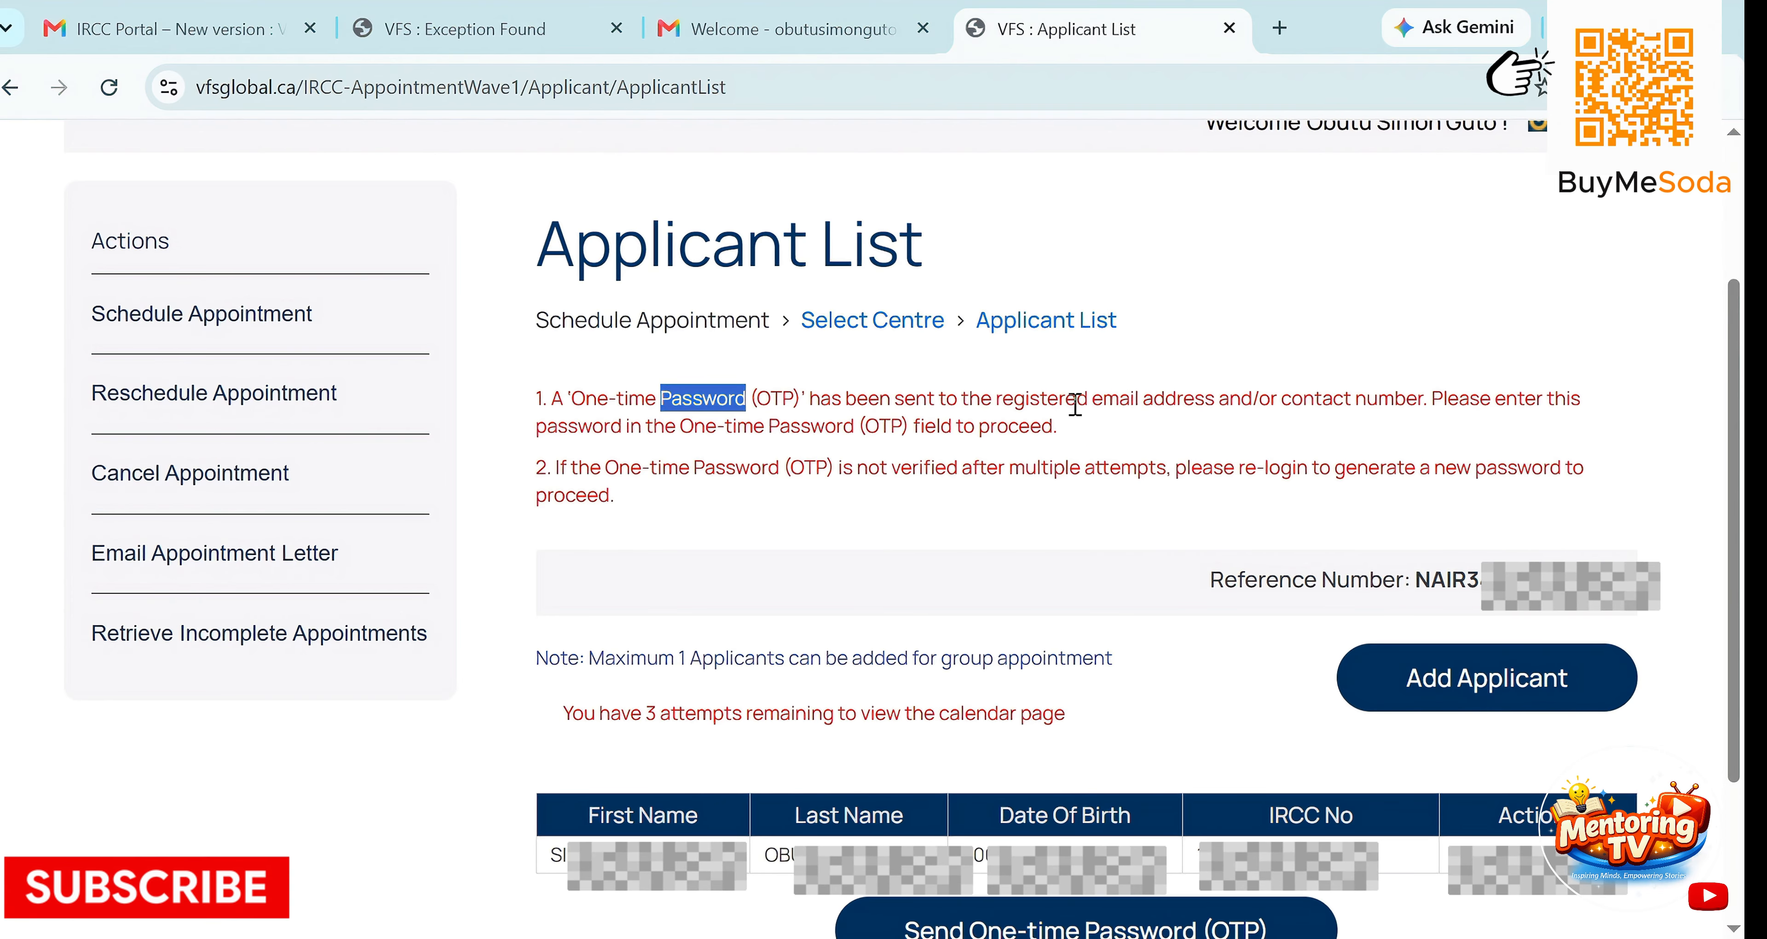
left_click_drag(1003, 401, 1142, 405)
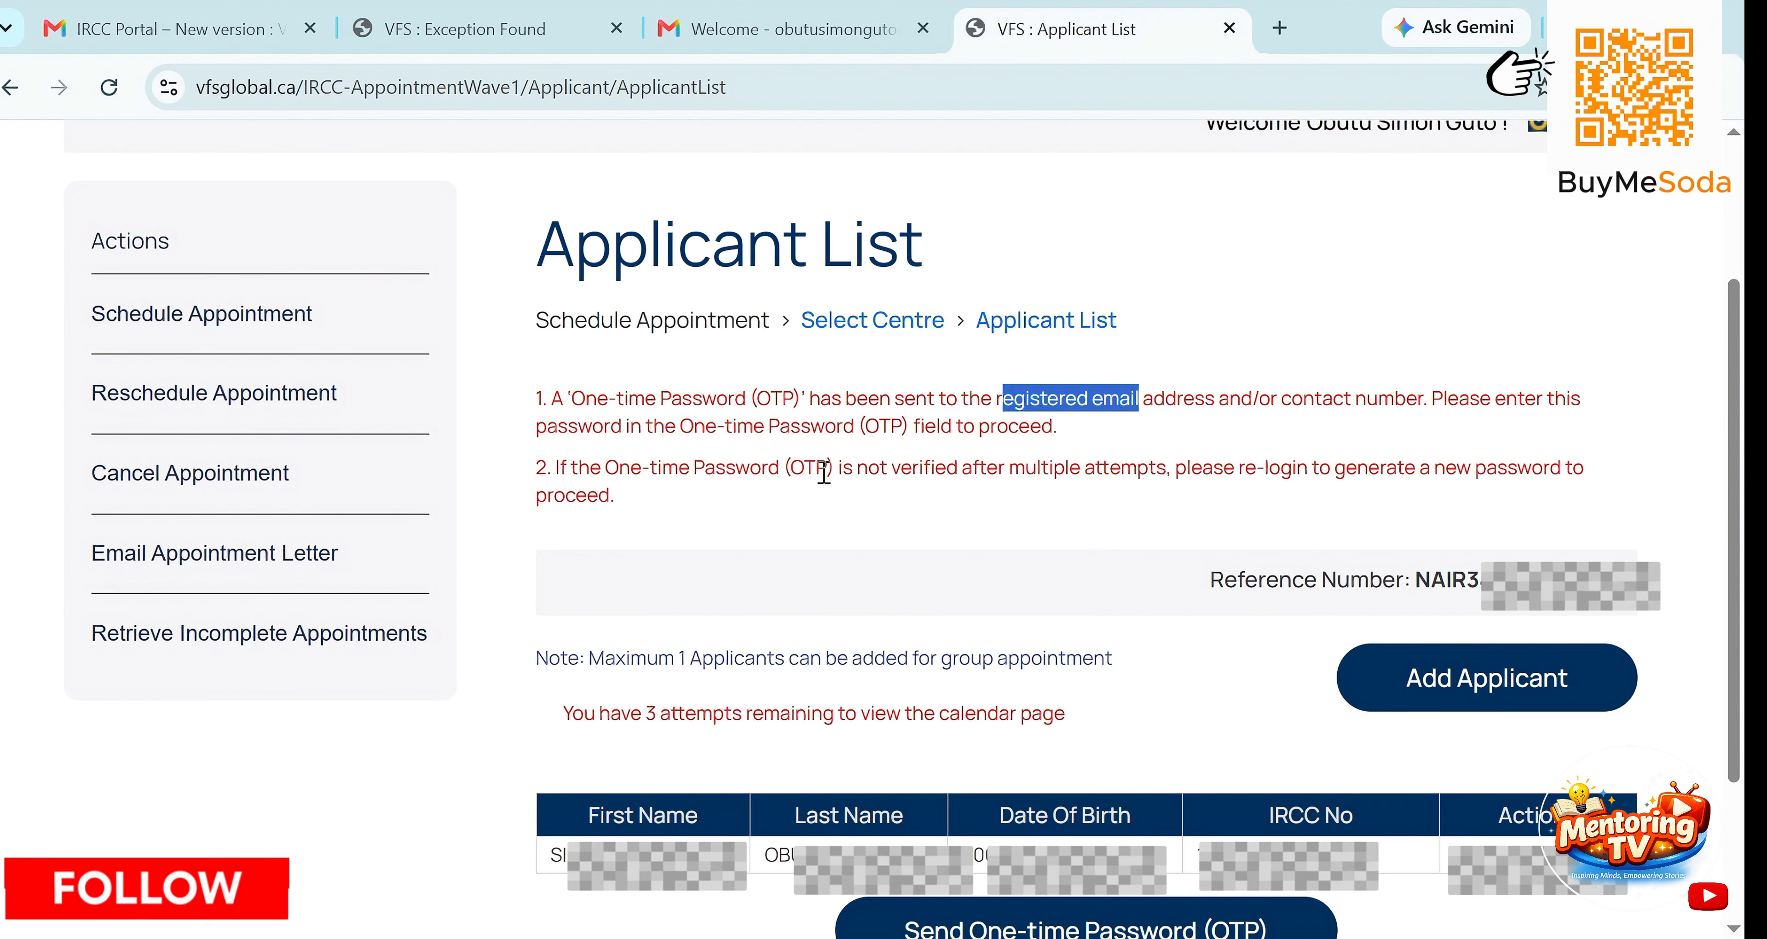
double_click(931, 469)
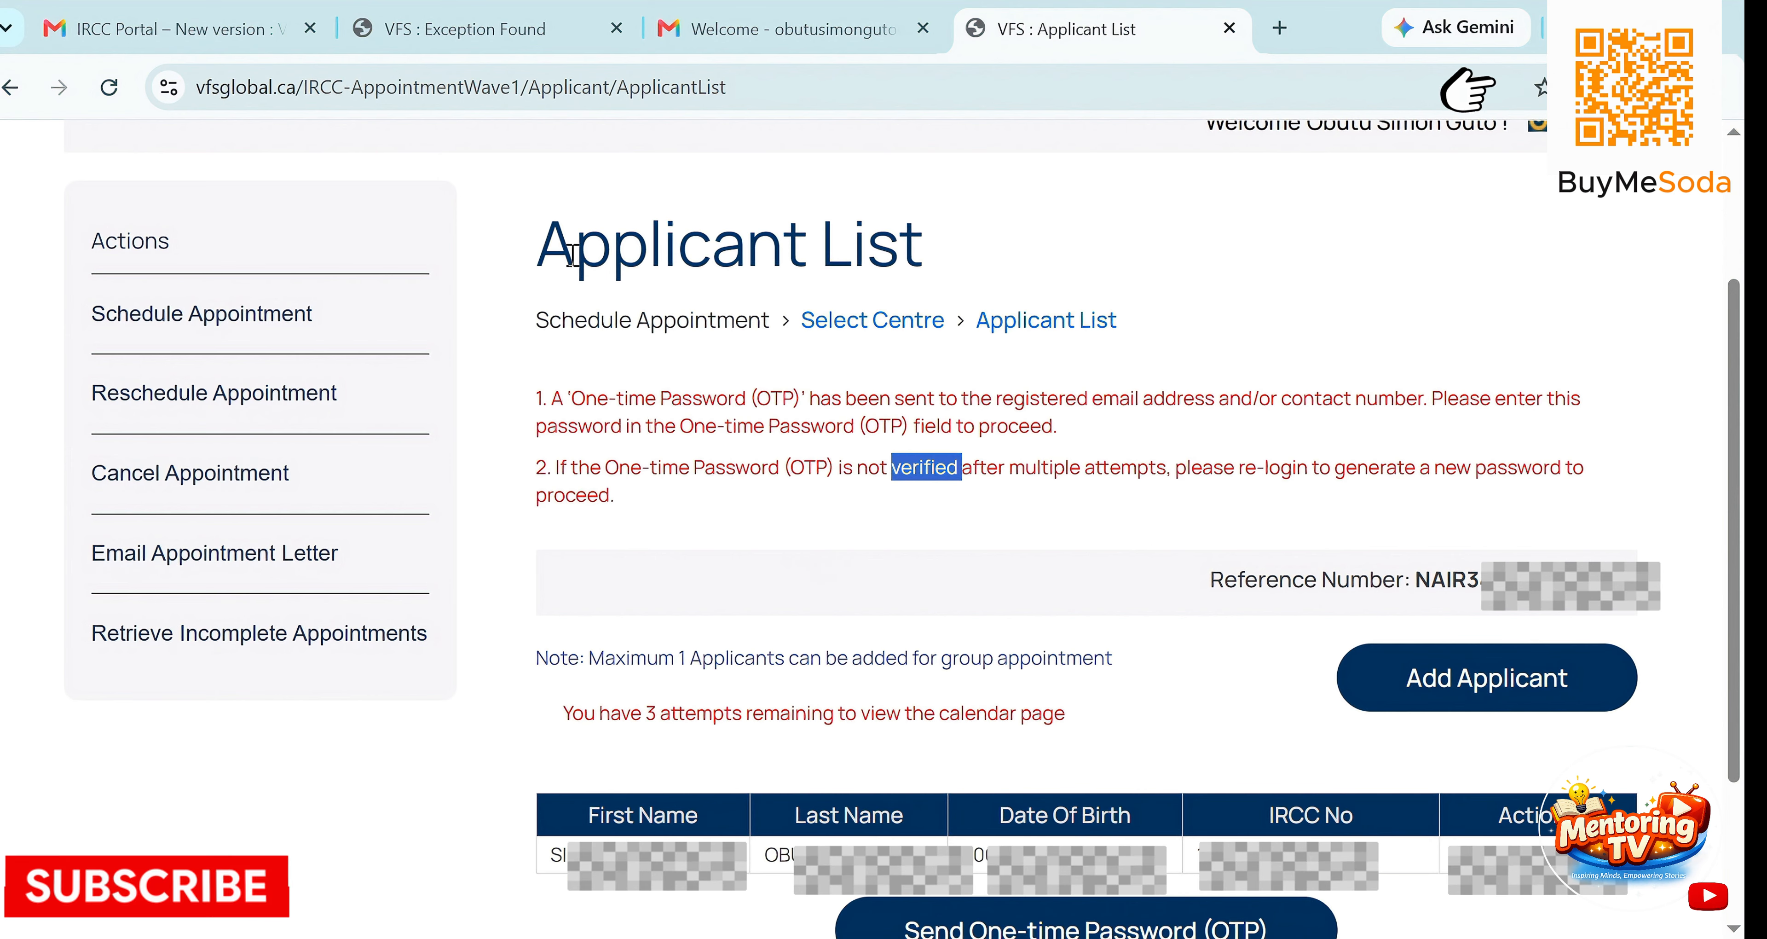
left_click(703, 31)
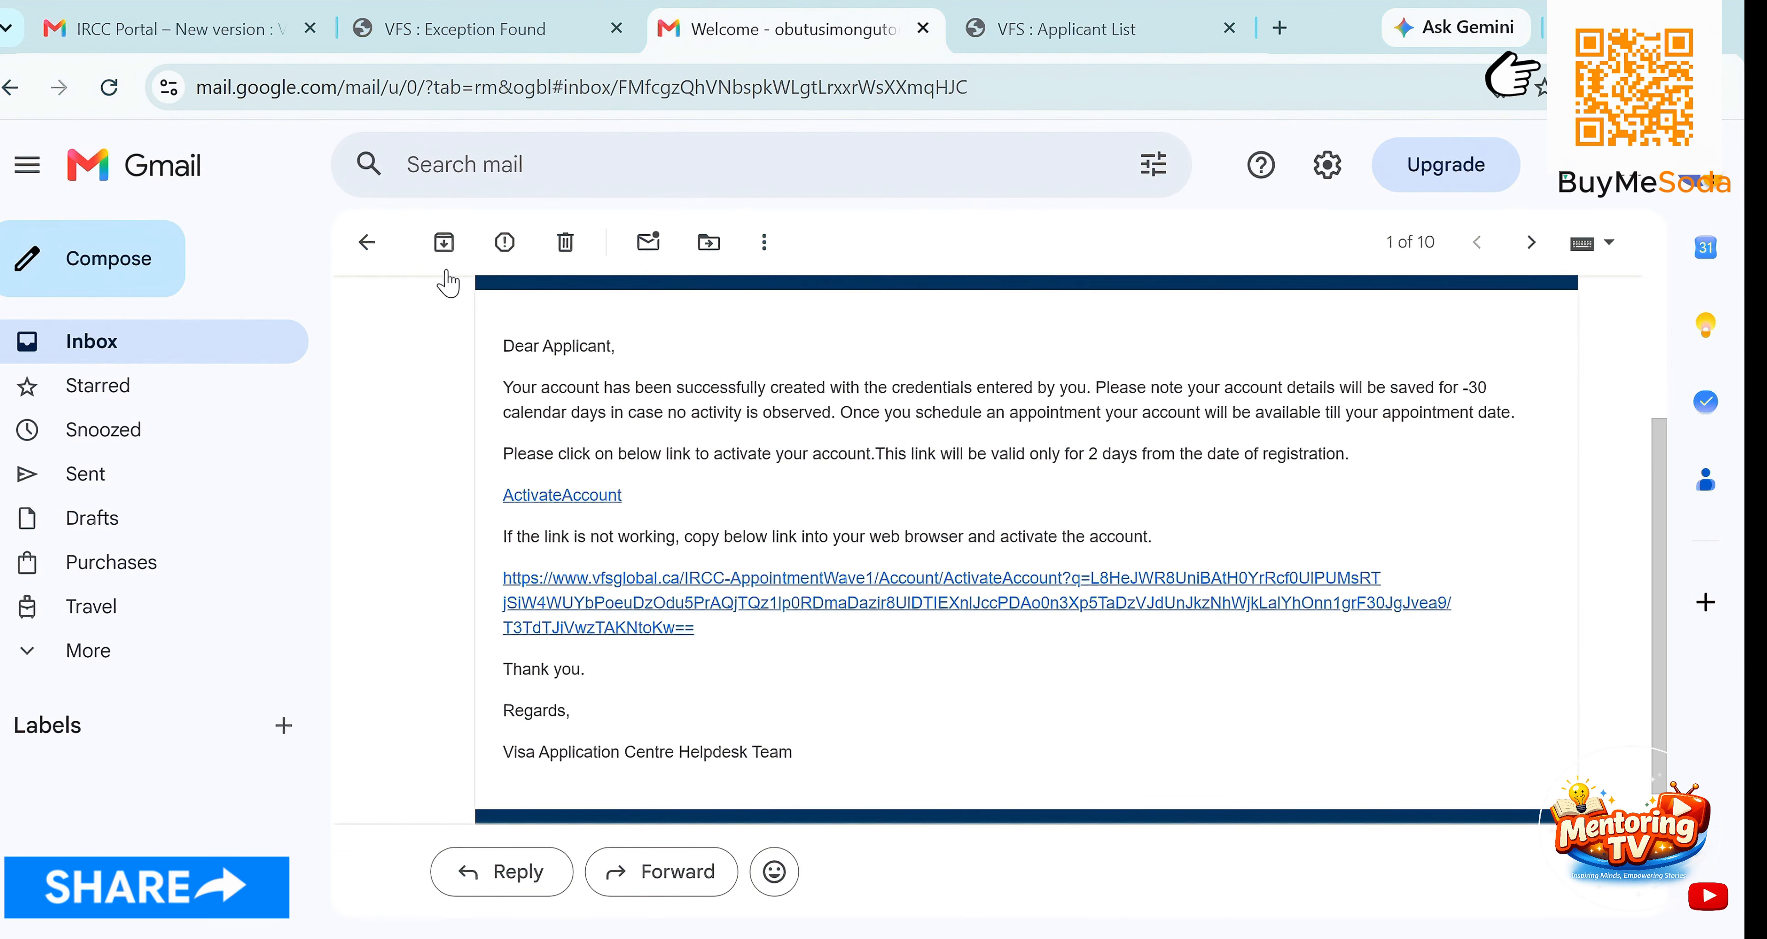
left_click(210, 357)
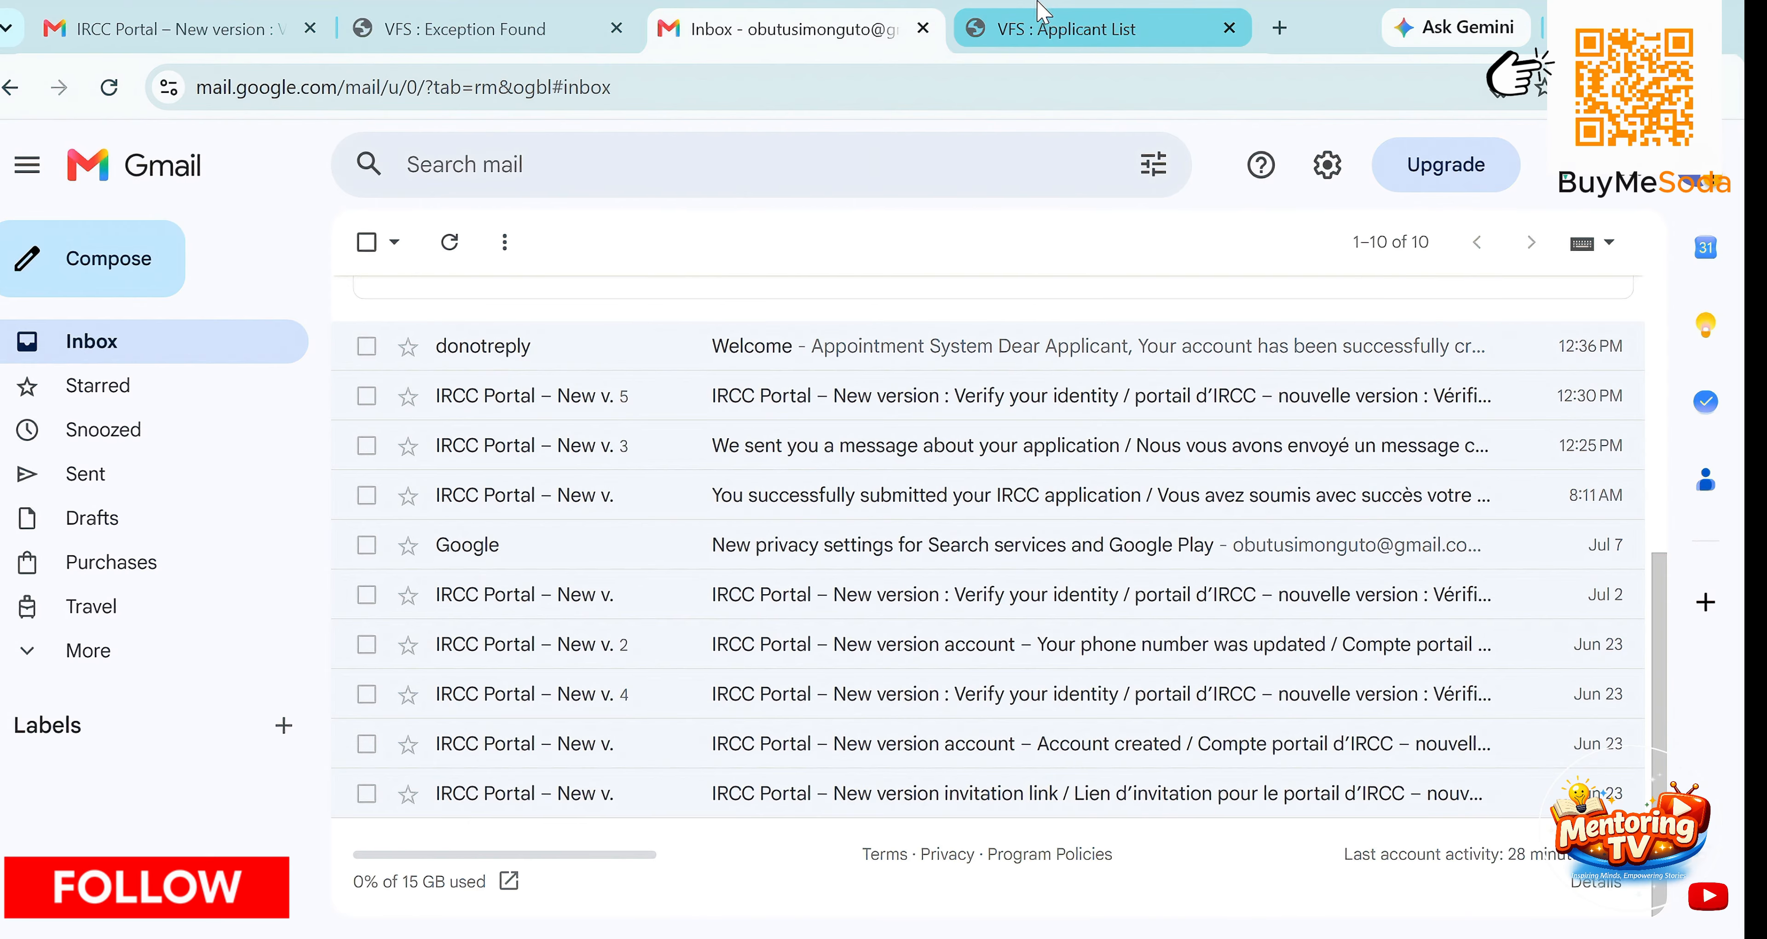
left_click(1070, 29)
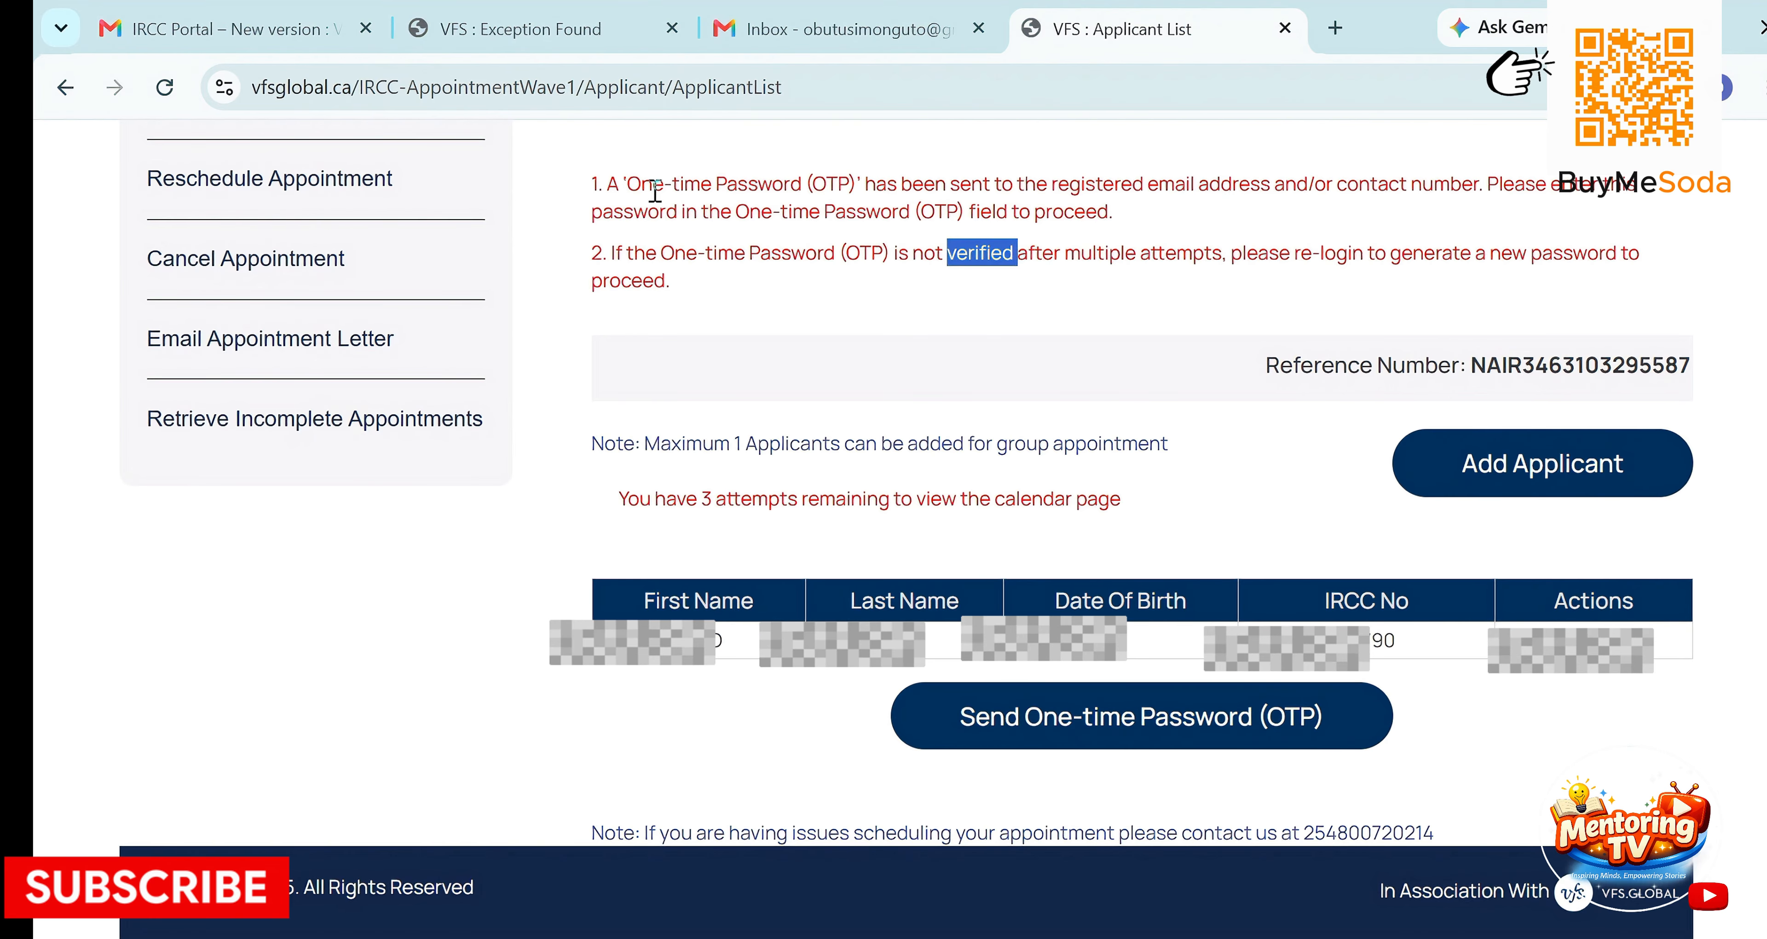
Request a one-time password for the added applicant from the VFS applicant list.
left_click_drag(642, 187, 863, 185)
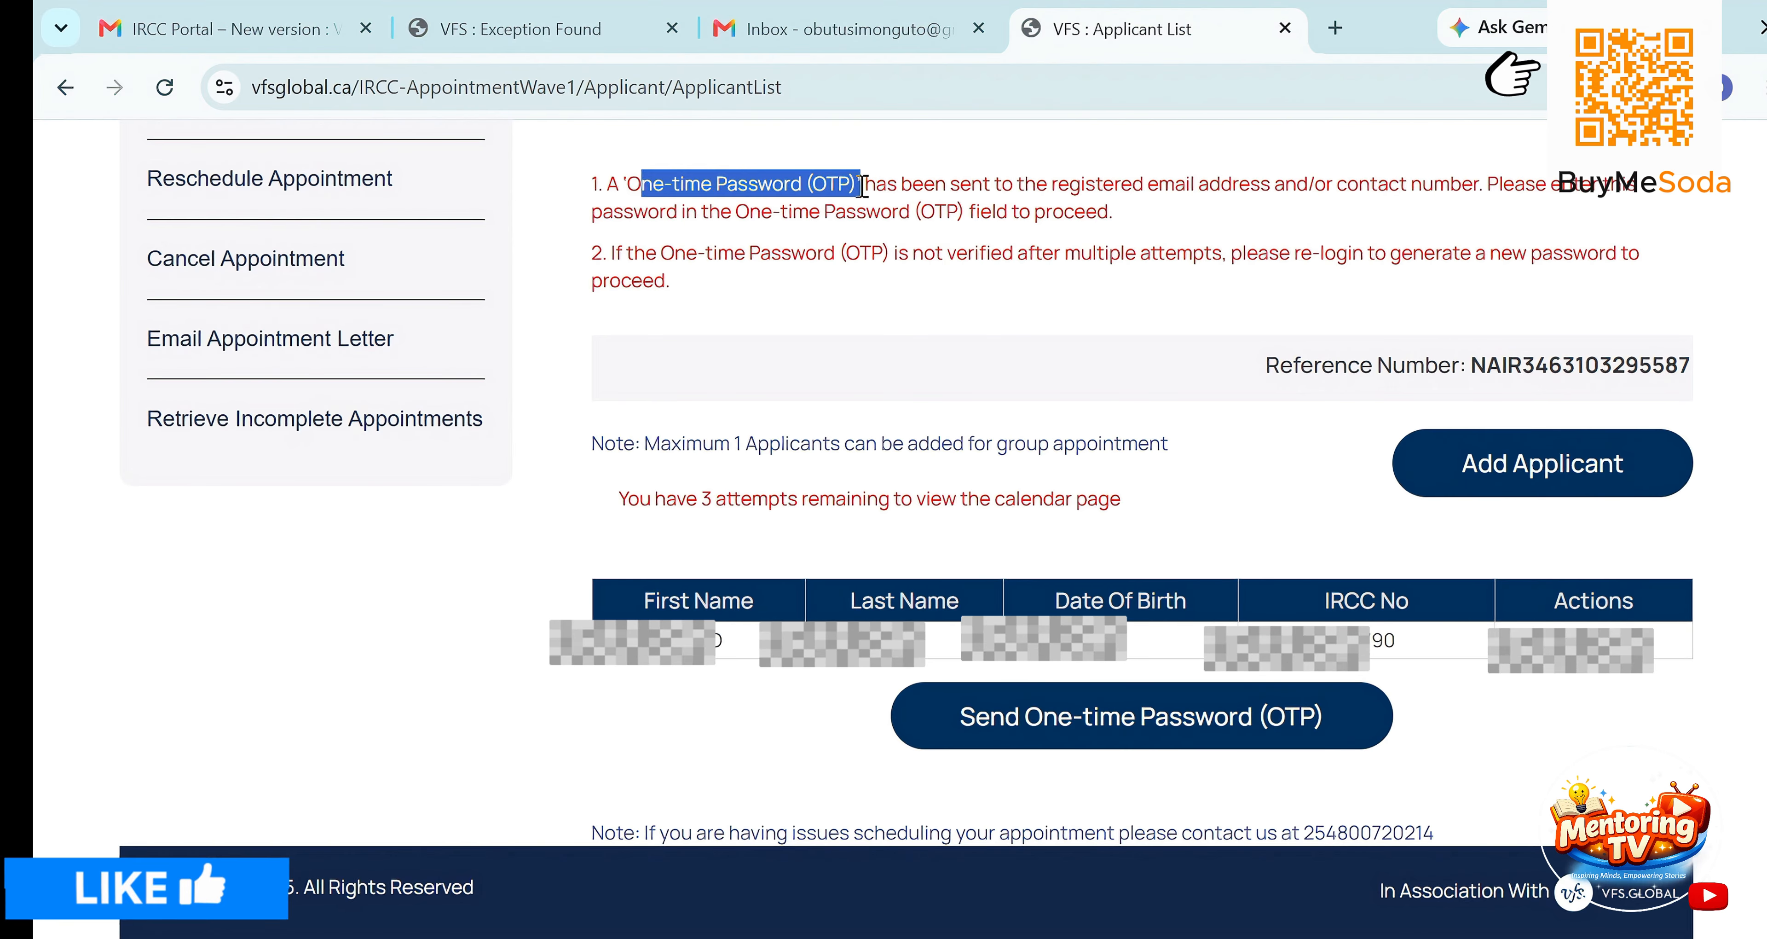
left_click_drag(626, 180, 857, 174)
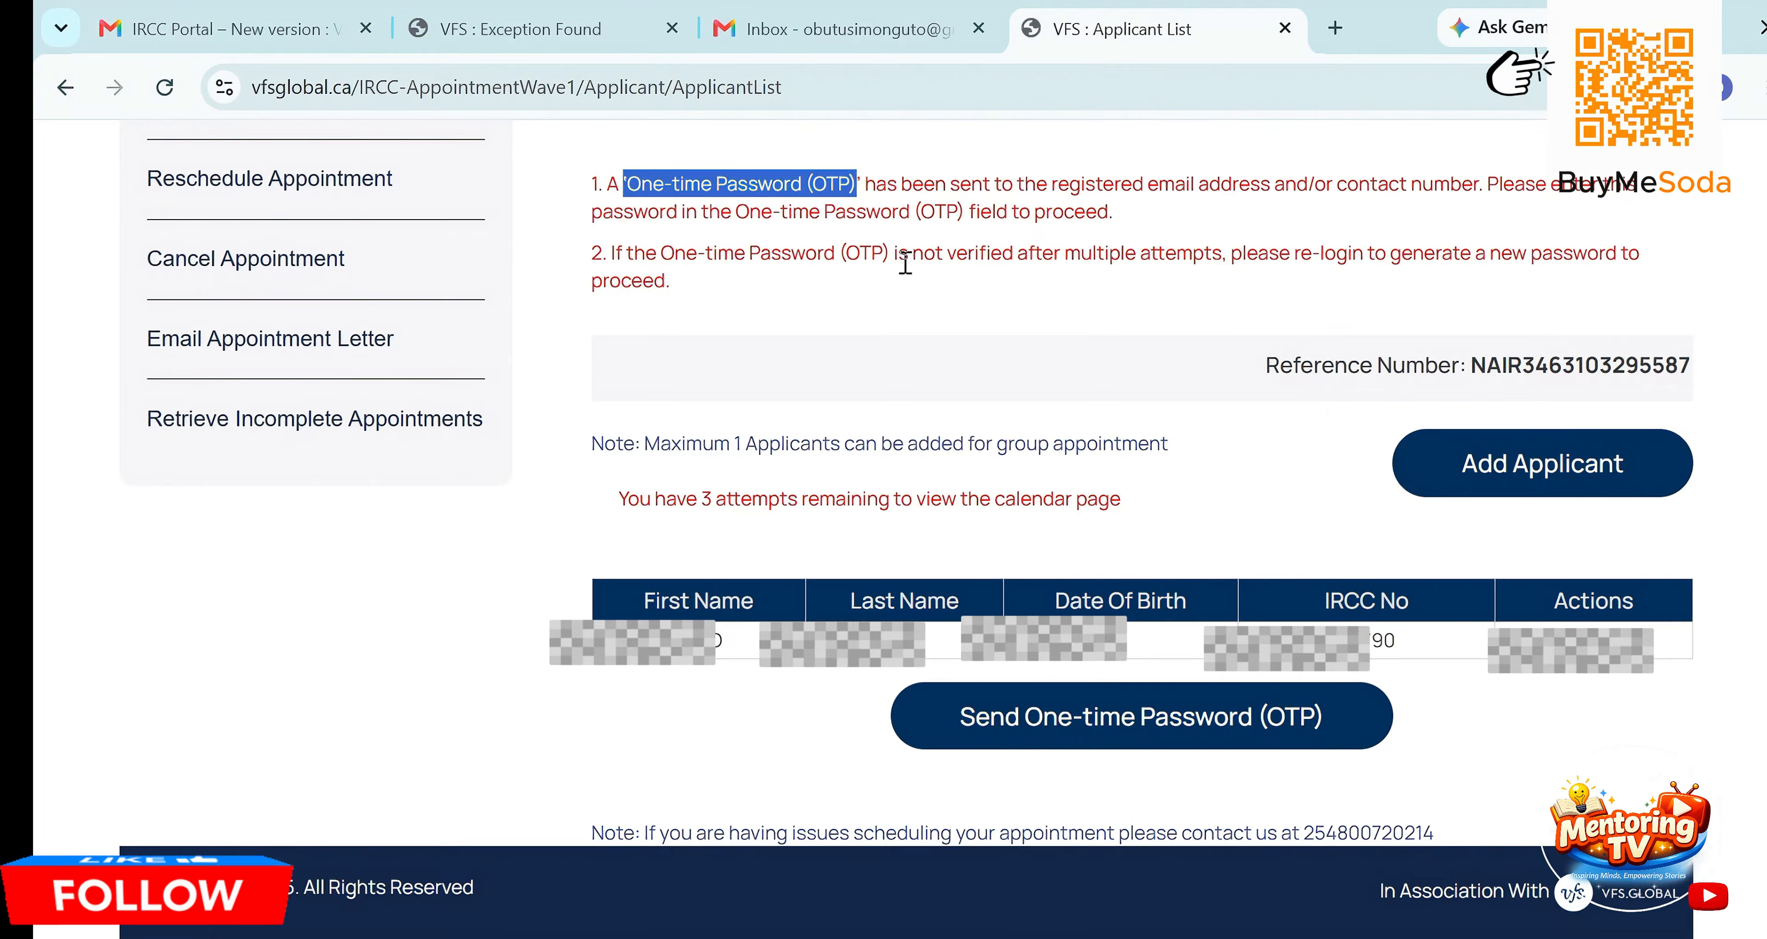
left_click(1098, 736)
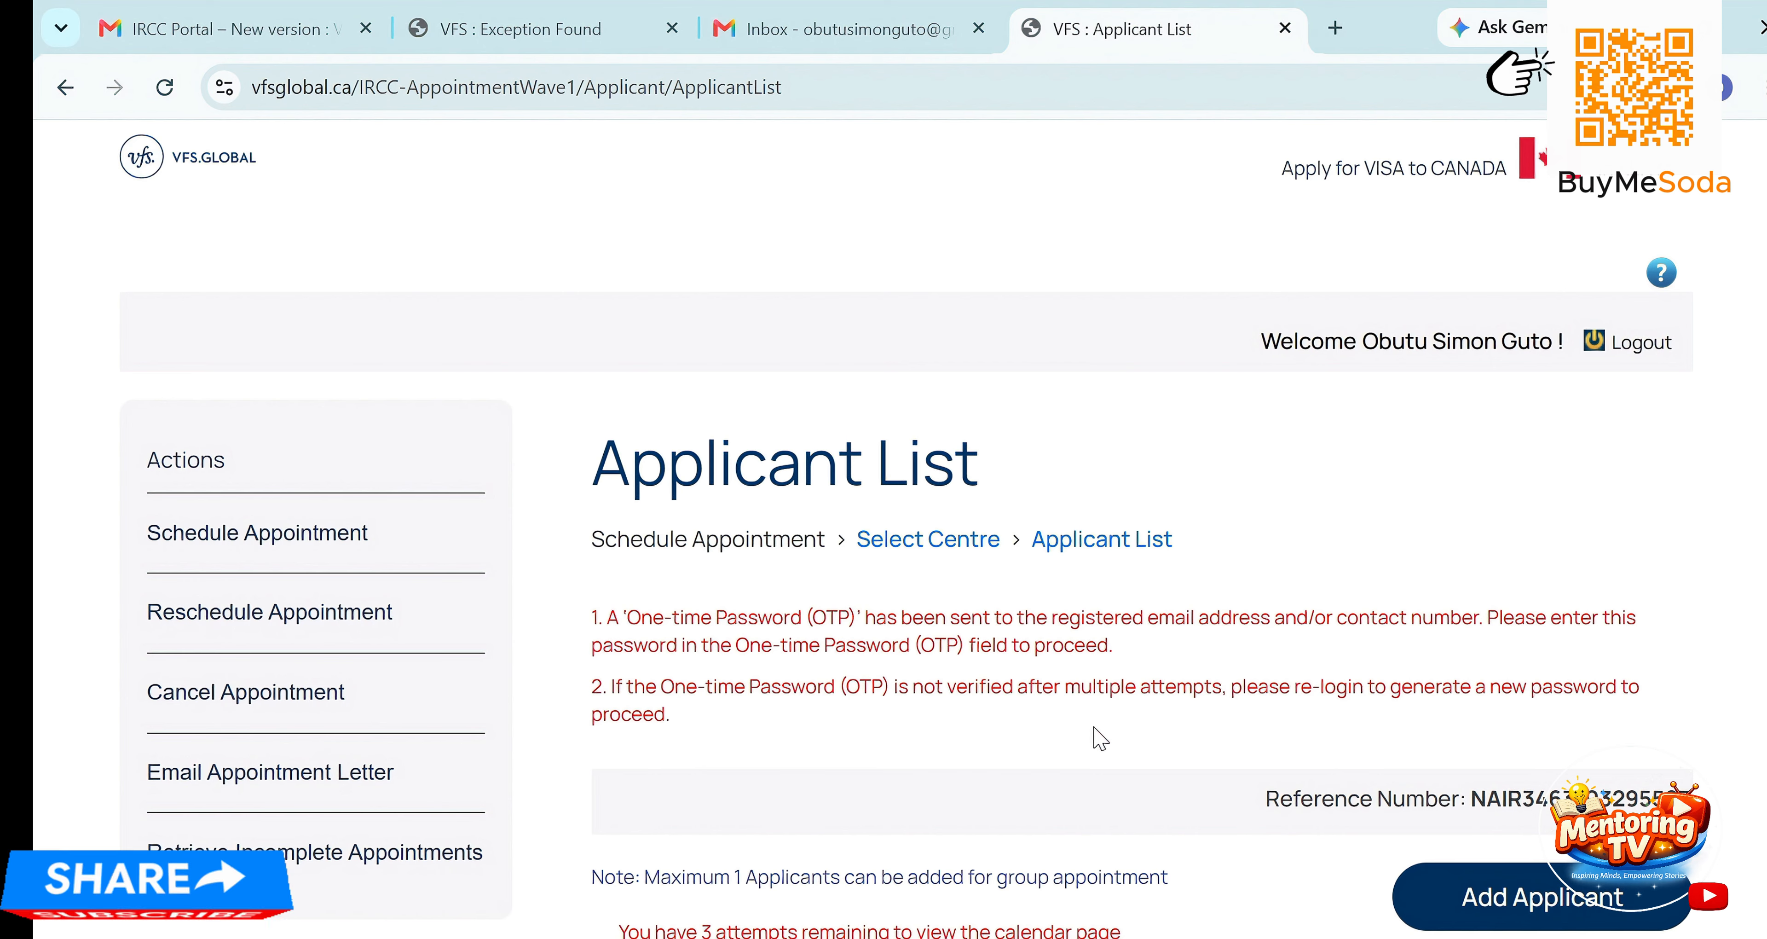
Switch to Gmail, open the One-time Password (OTP) Confirmation Email, and copy the code from its message.
left_click(871, 28)
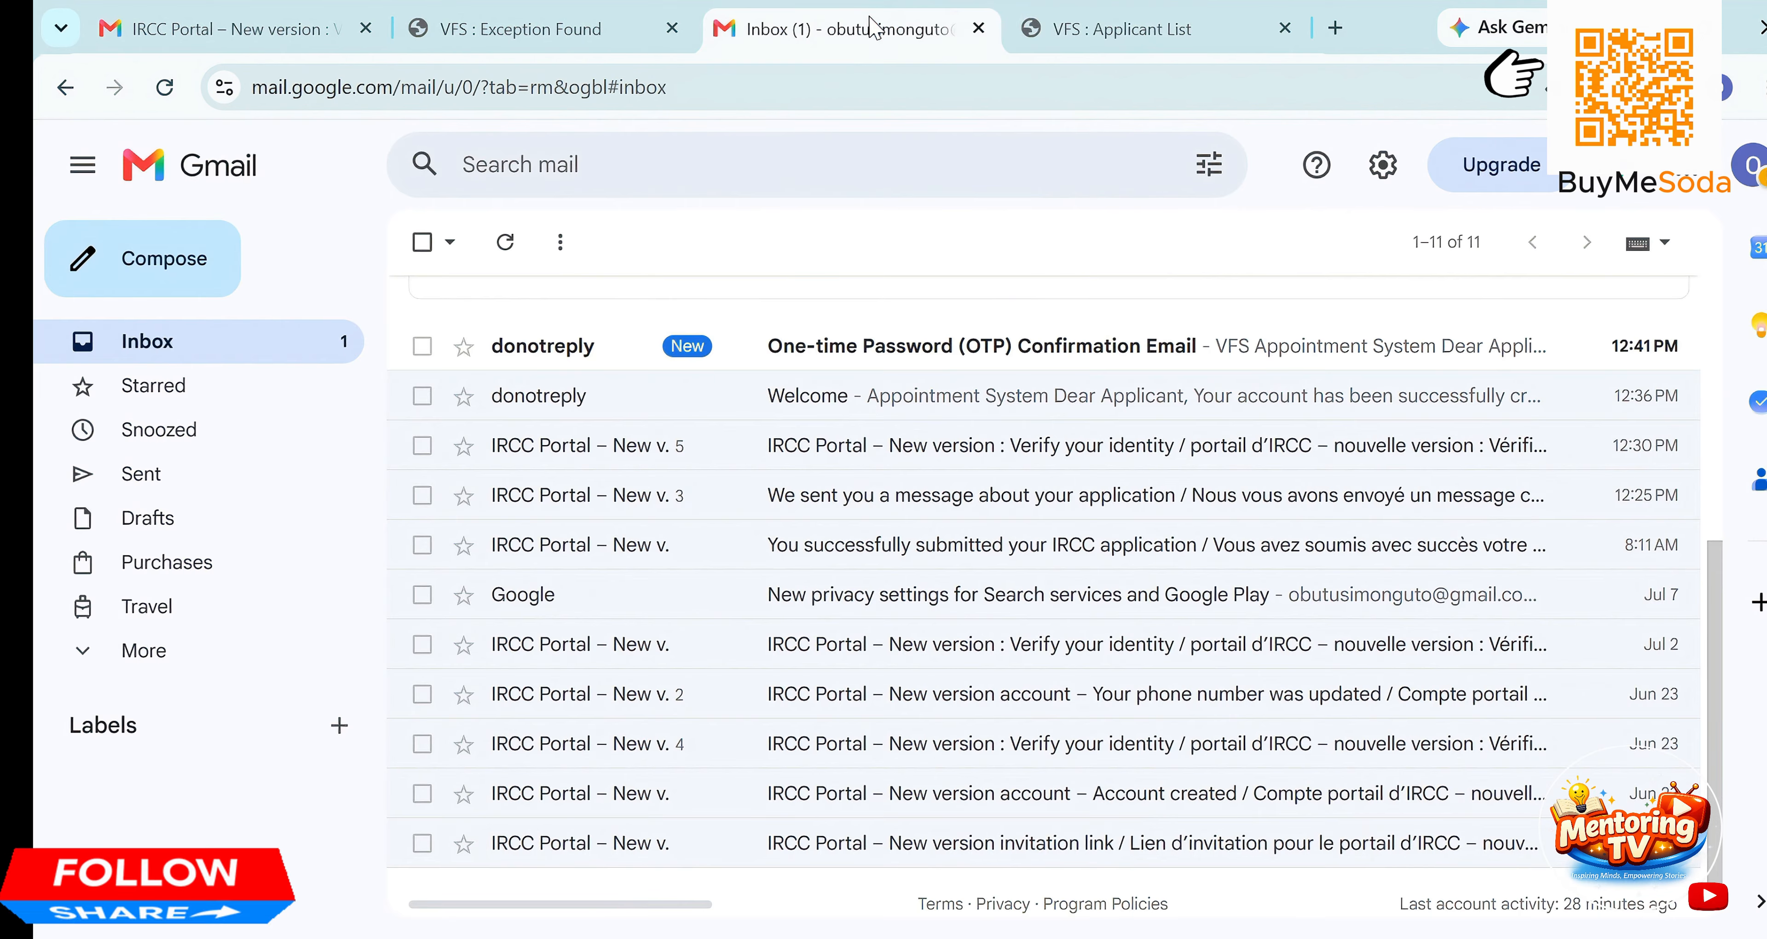
left_click(871, 371)
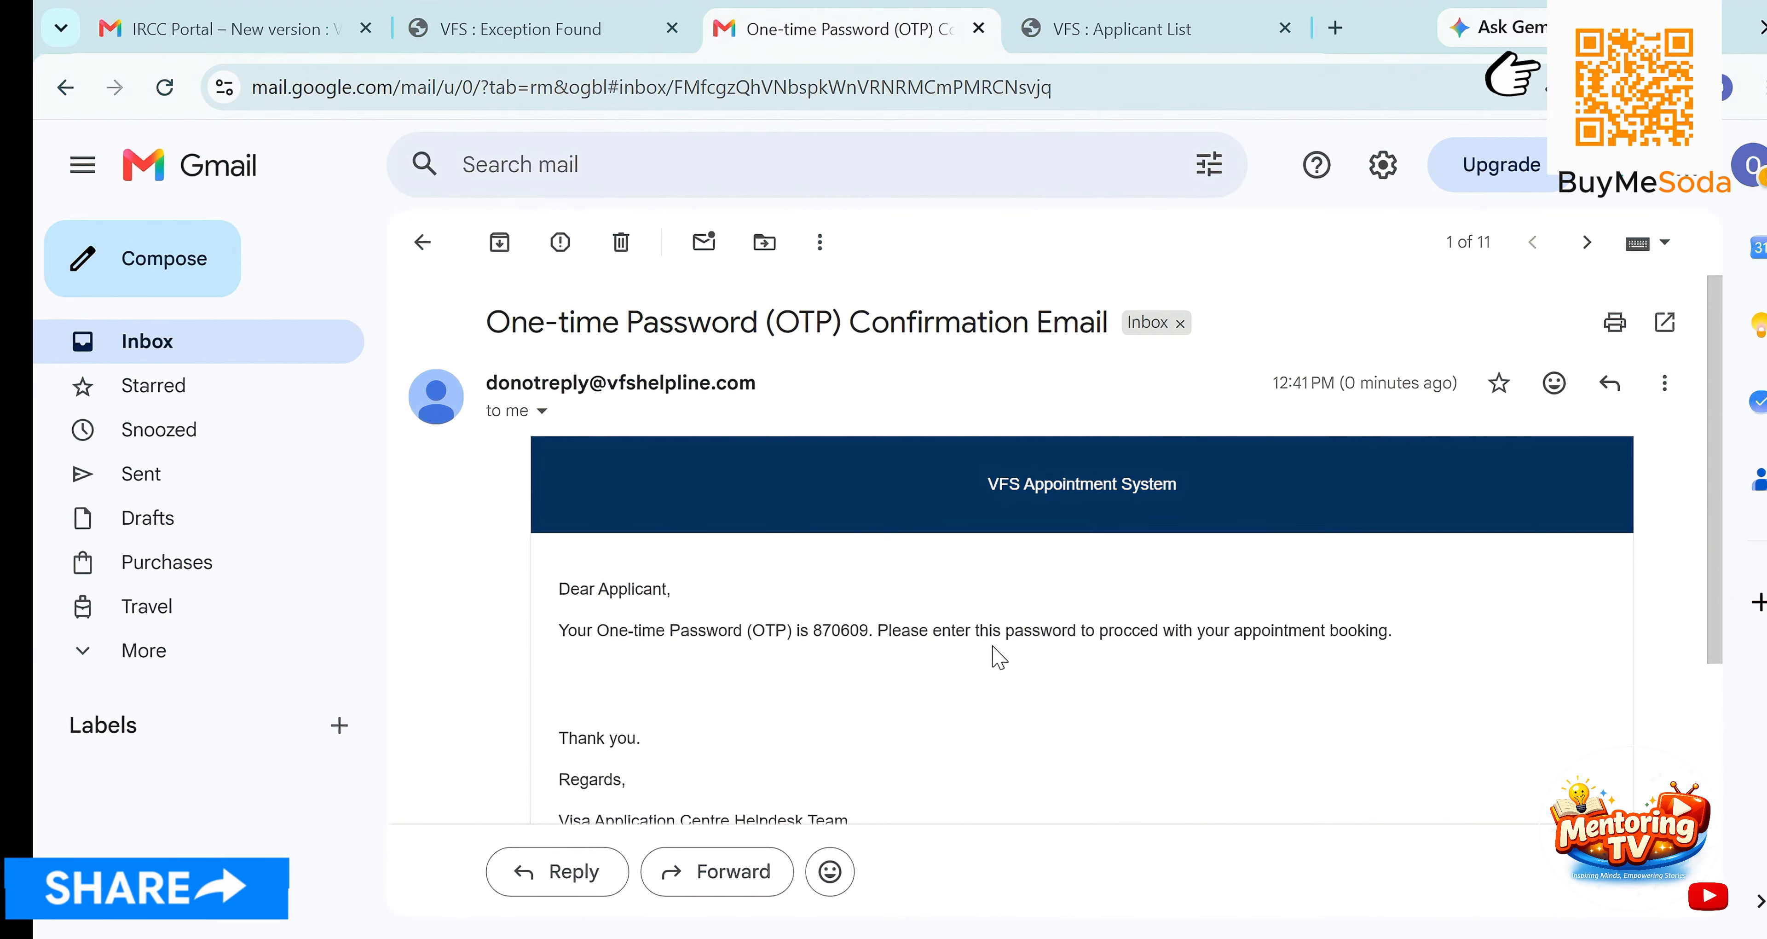
scroll(999, 658, "down", 5)
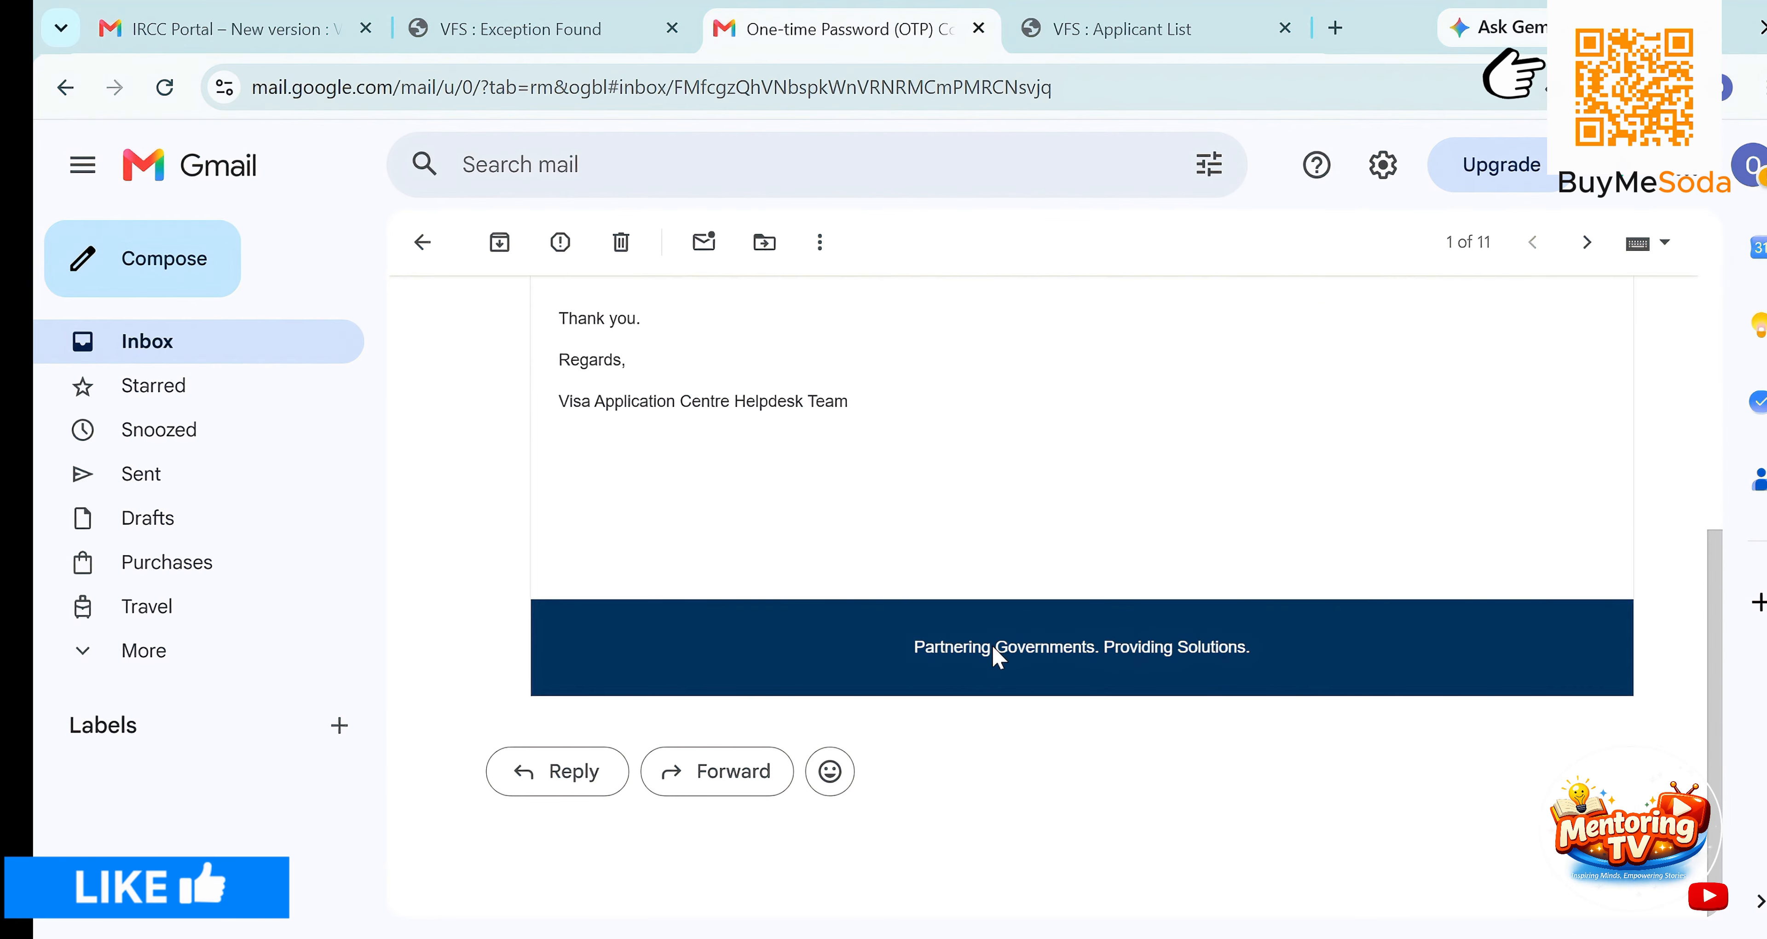
scroll(998, 658, "up", 5)
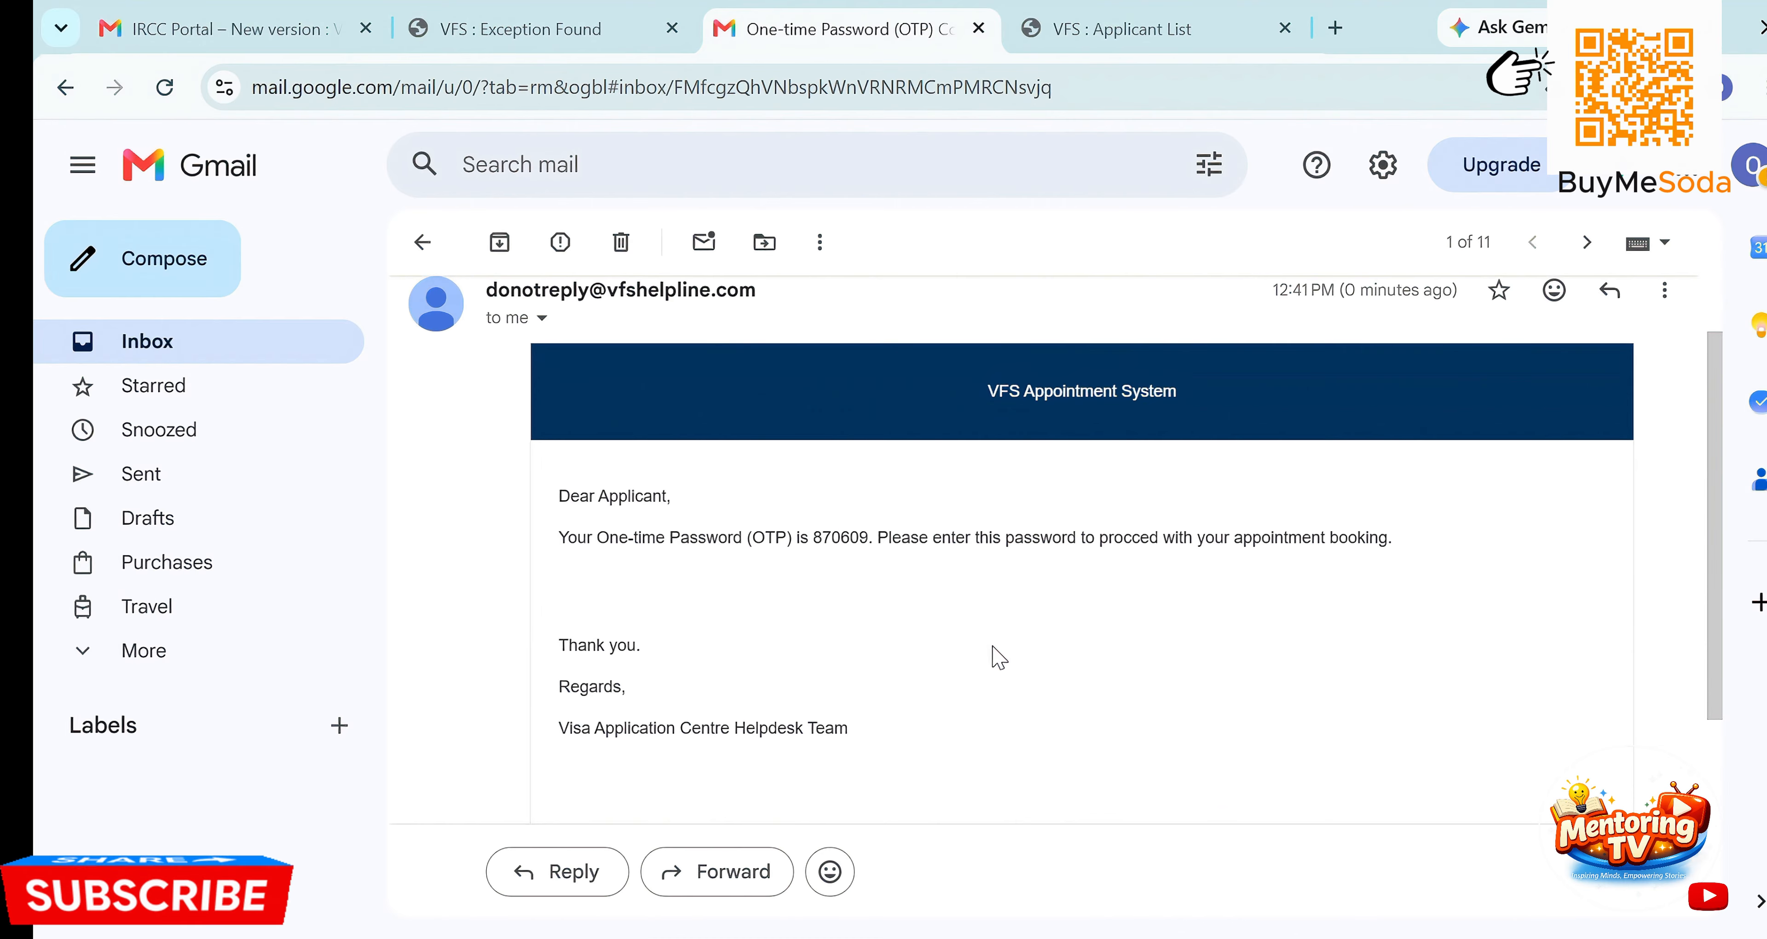
double_click(846, 533)
key("ctrl+c")
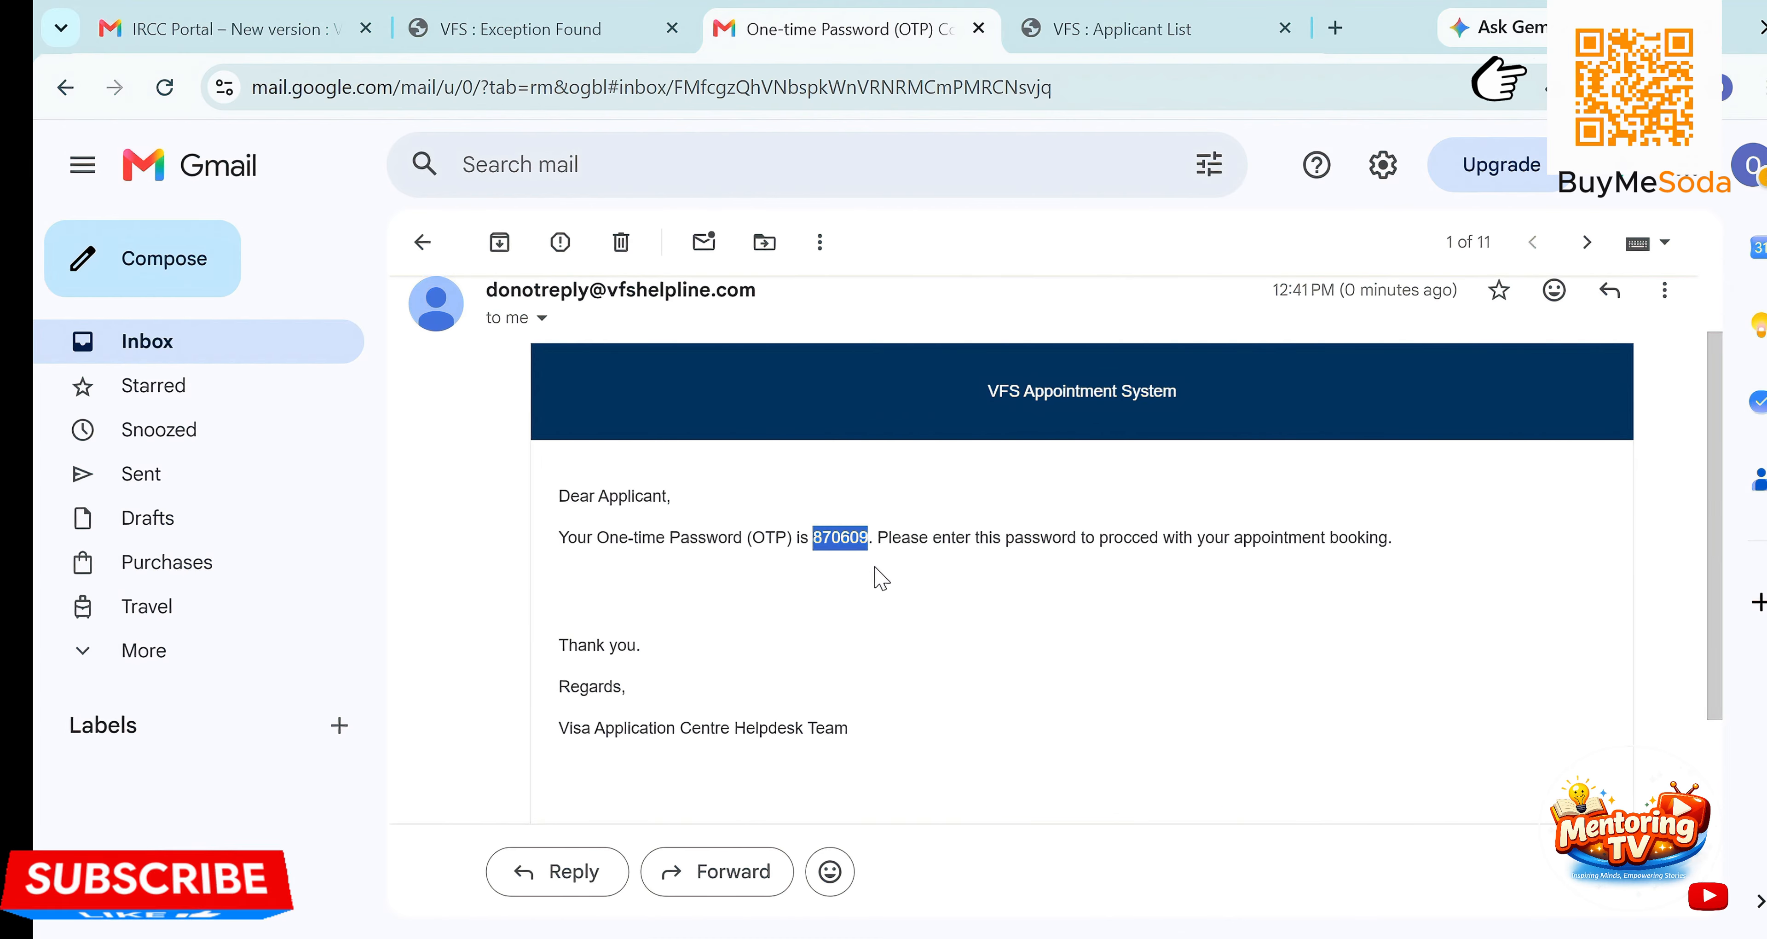
Return to the VFS applicant list, enter the copied one-time password, and verify it to continue to the appointment booking calendar.
left_click(1111, 33)
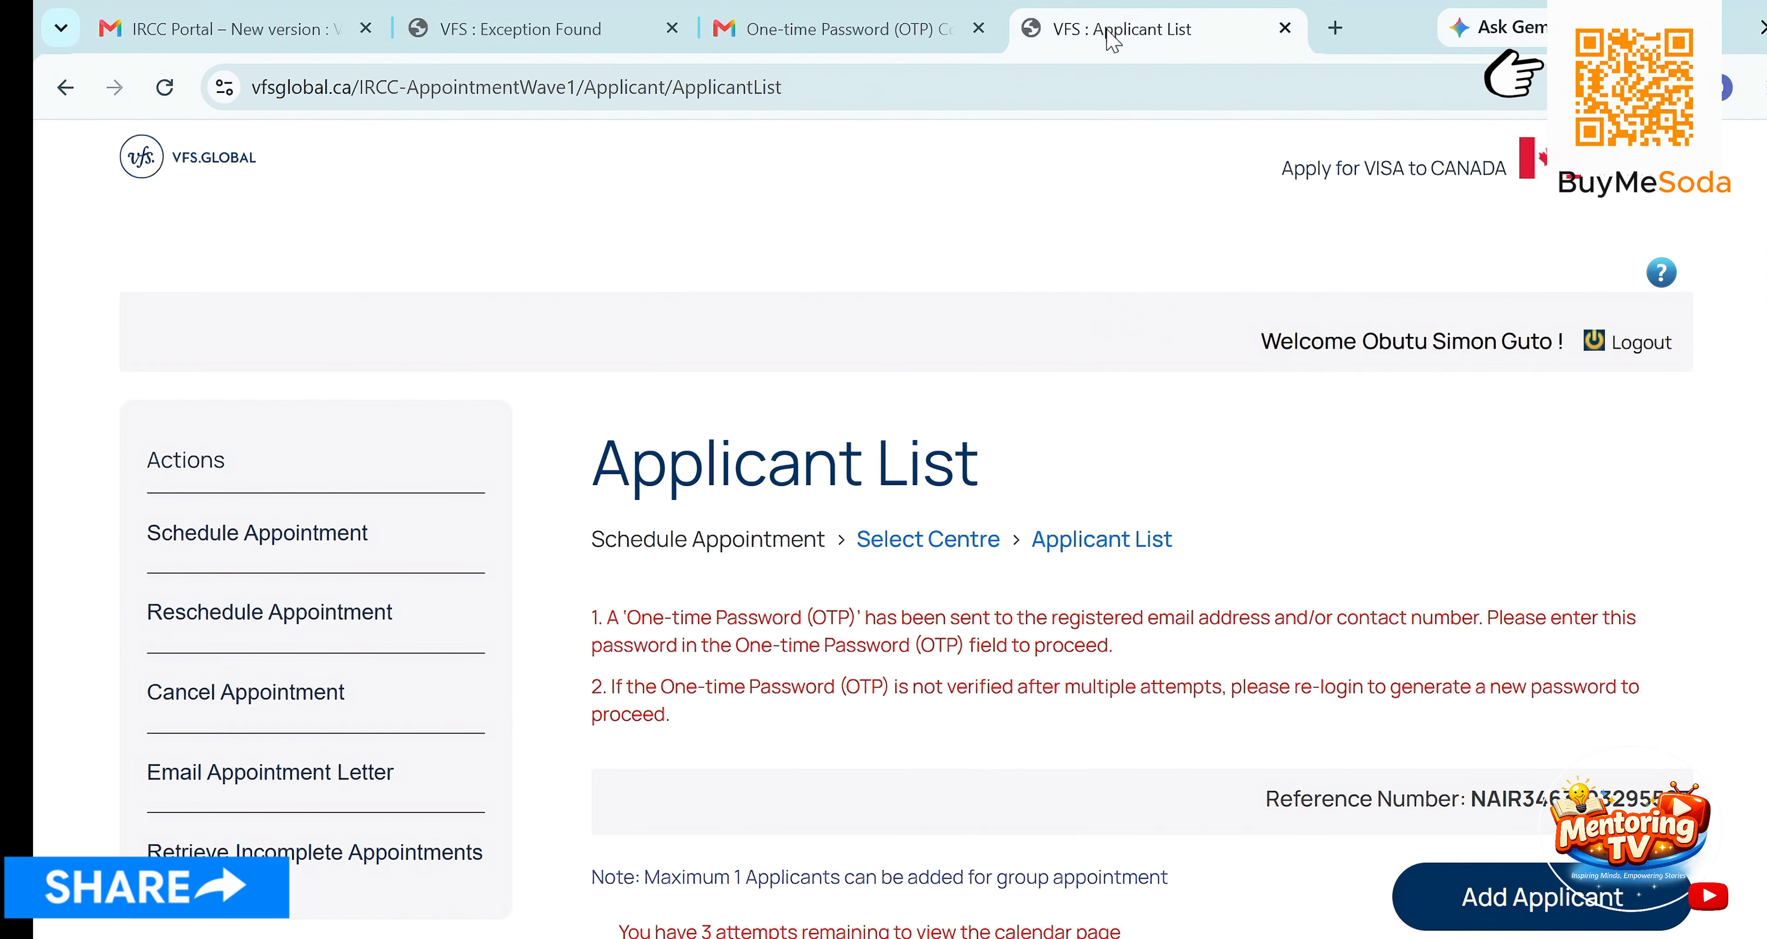
scroll(1102, 409, "down", 10)
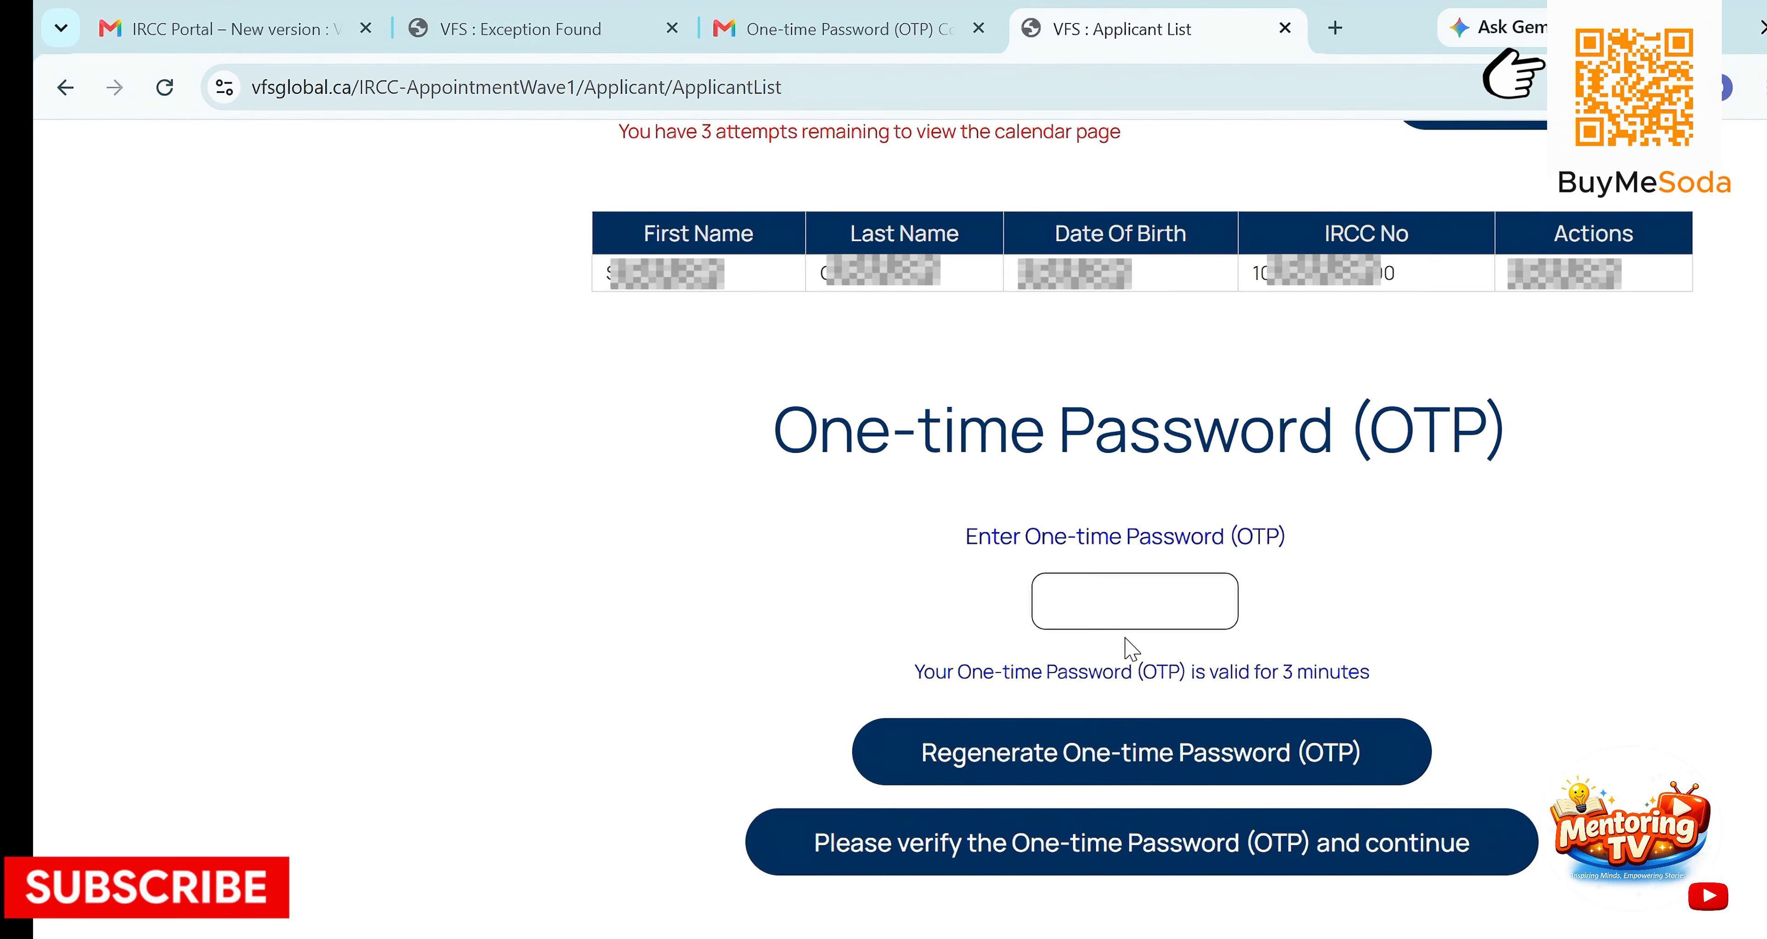
left_click(1141, 602)
key("ctrl+v")
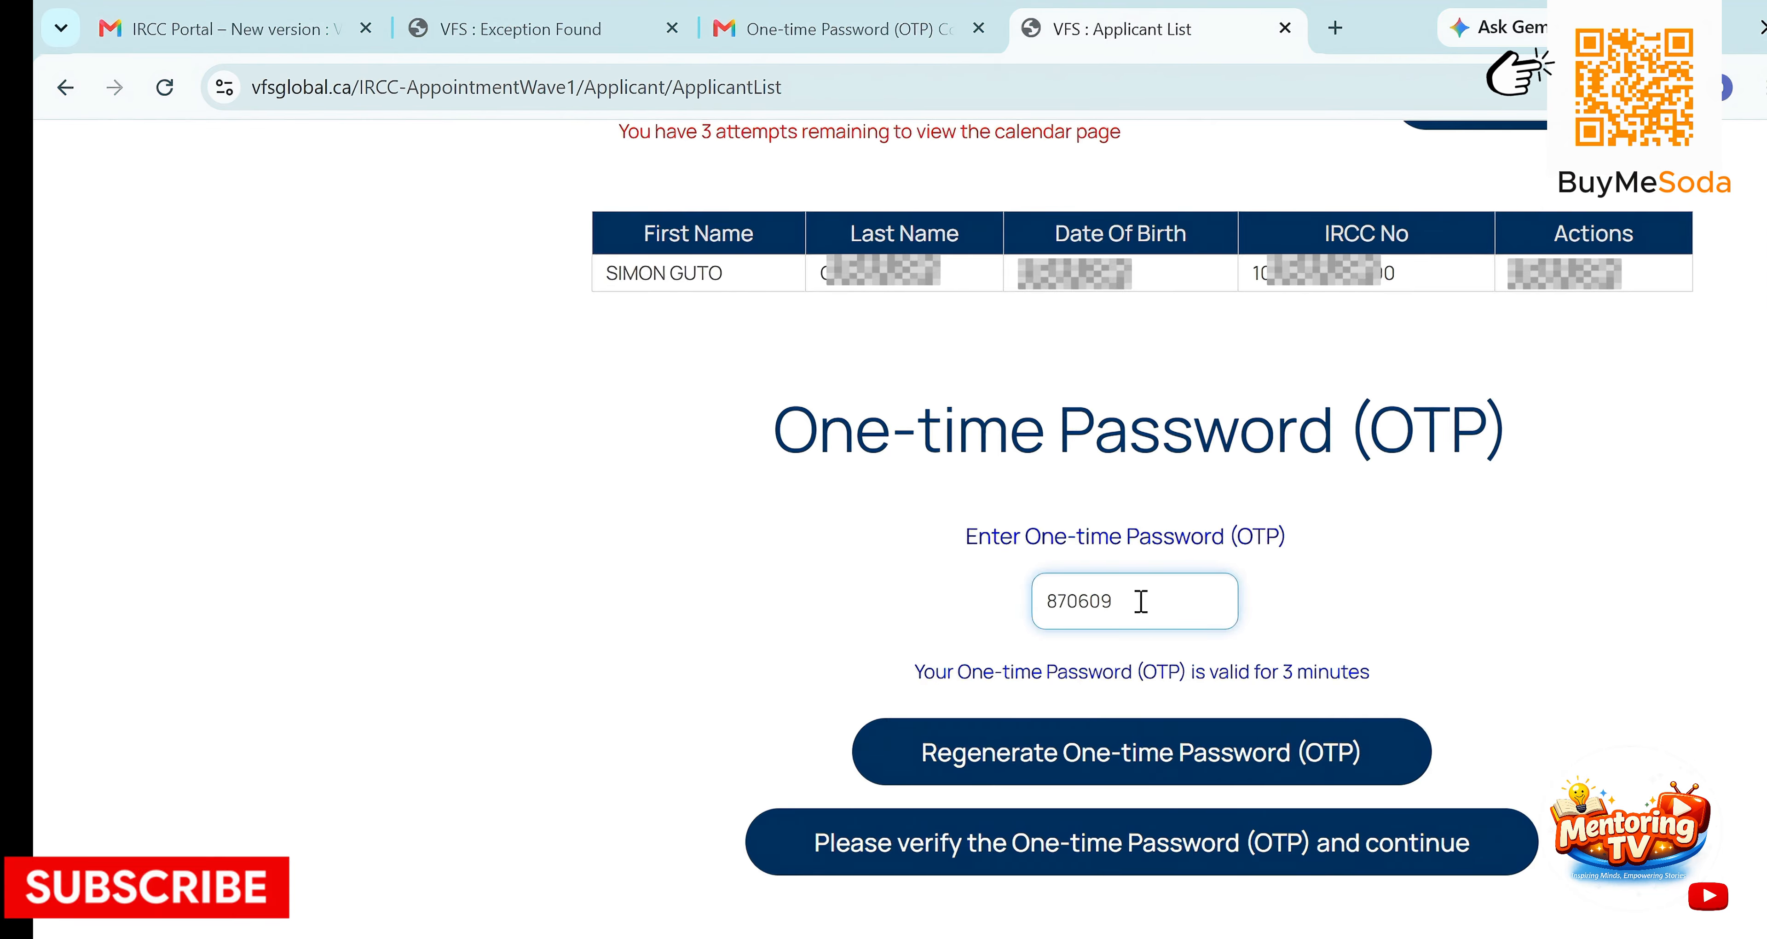
left_click(1084, 851)
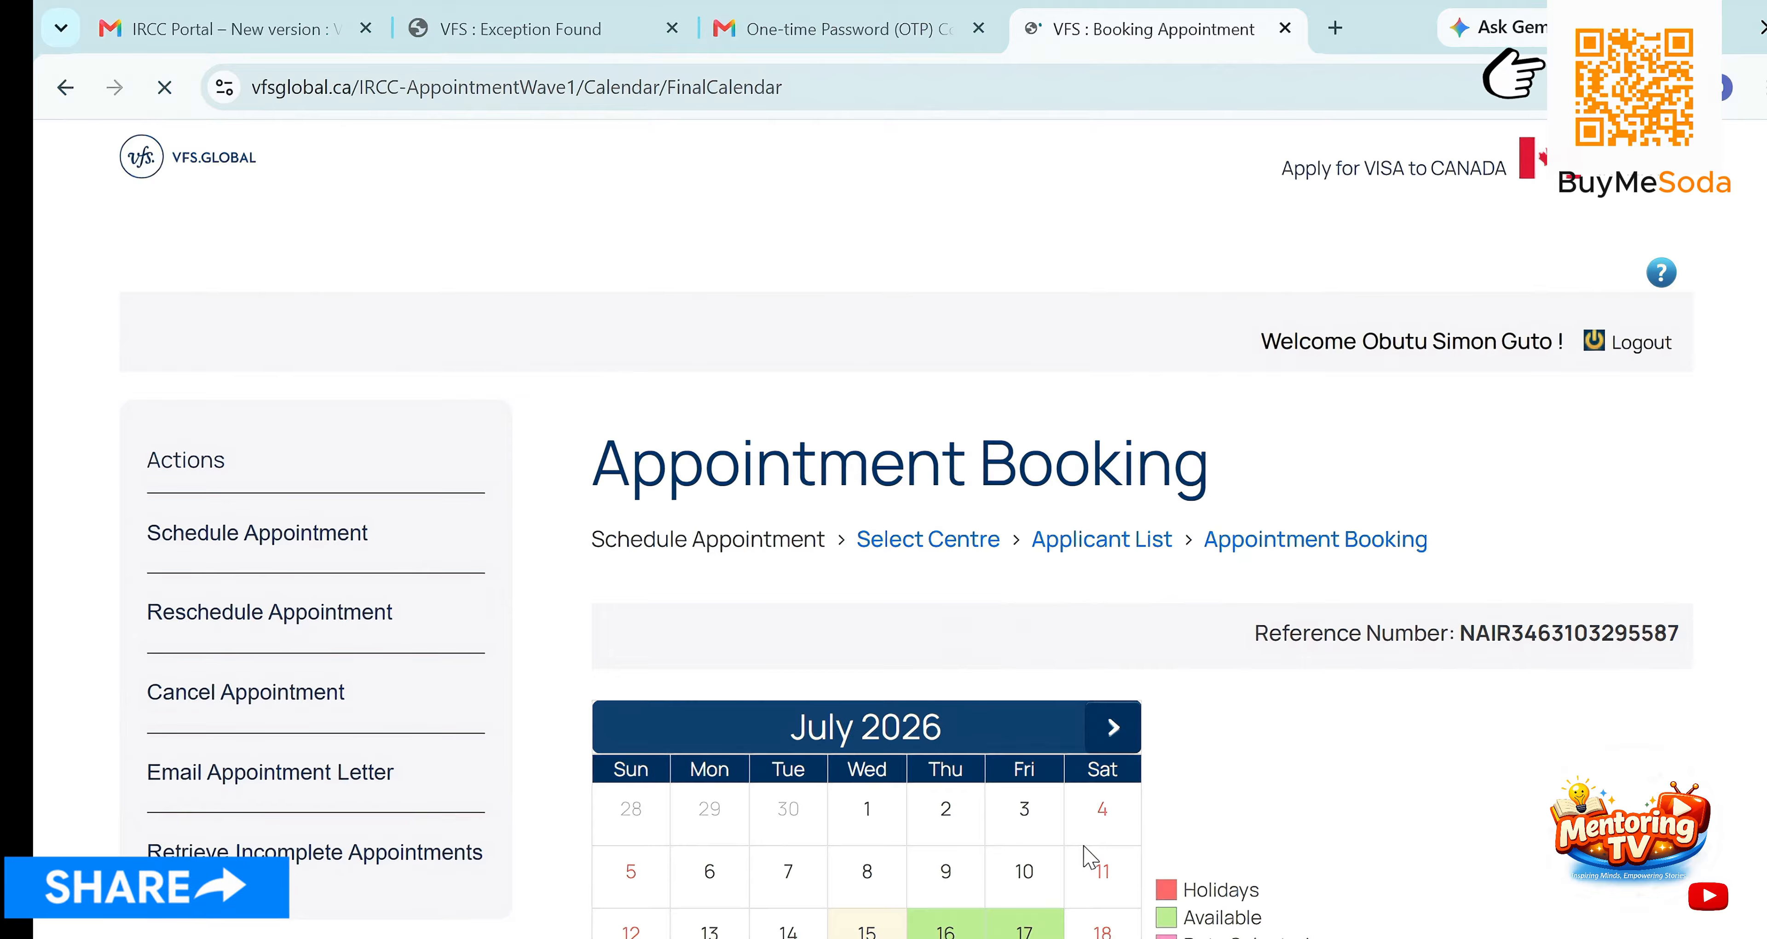
scroll(1091, 858, "down", 5)
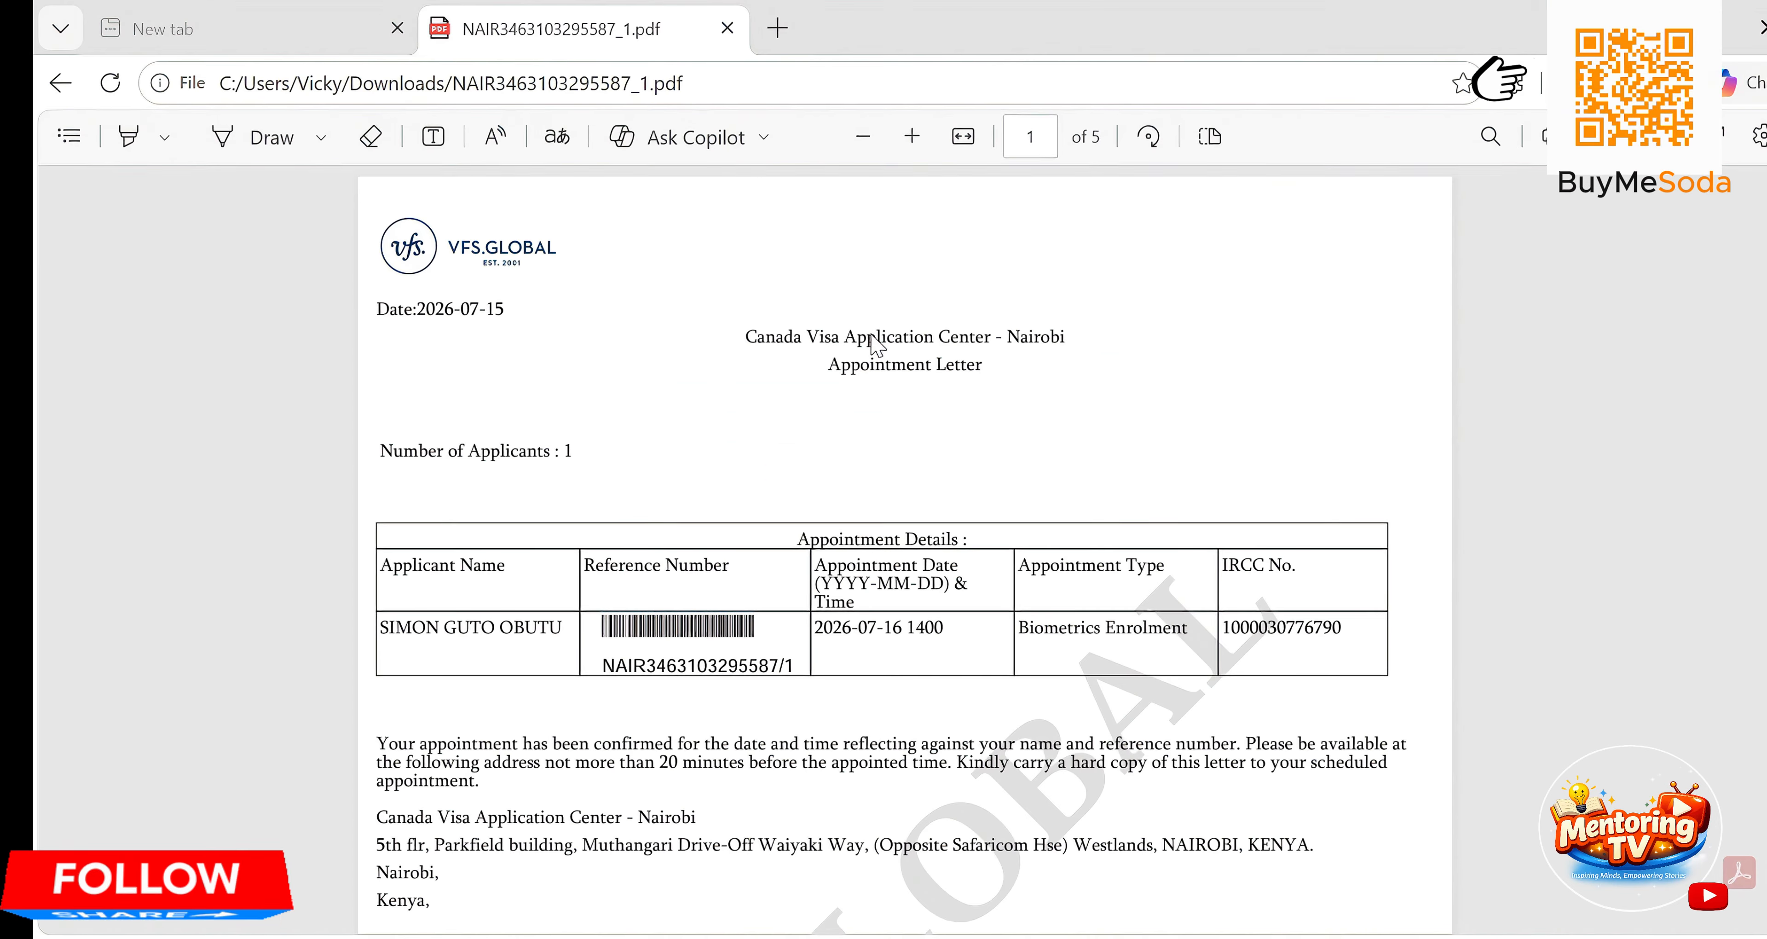
Read through the appointment letter PDF down to the Consent for Indirect Submission and/or Collection form, and close the PDF window.
scroll(877, 347, "down", 7)
scroll(876, 346, "down", 15)
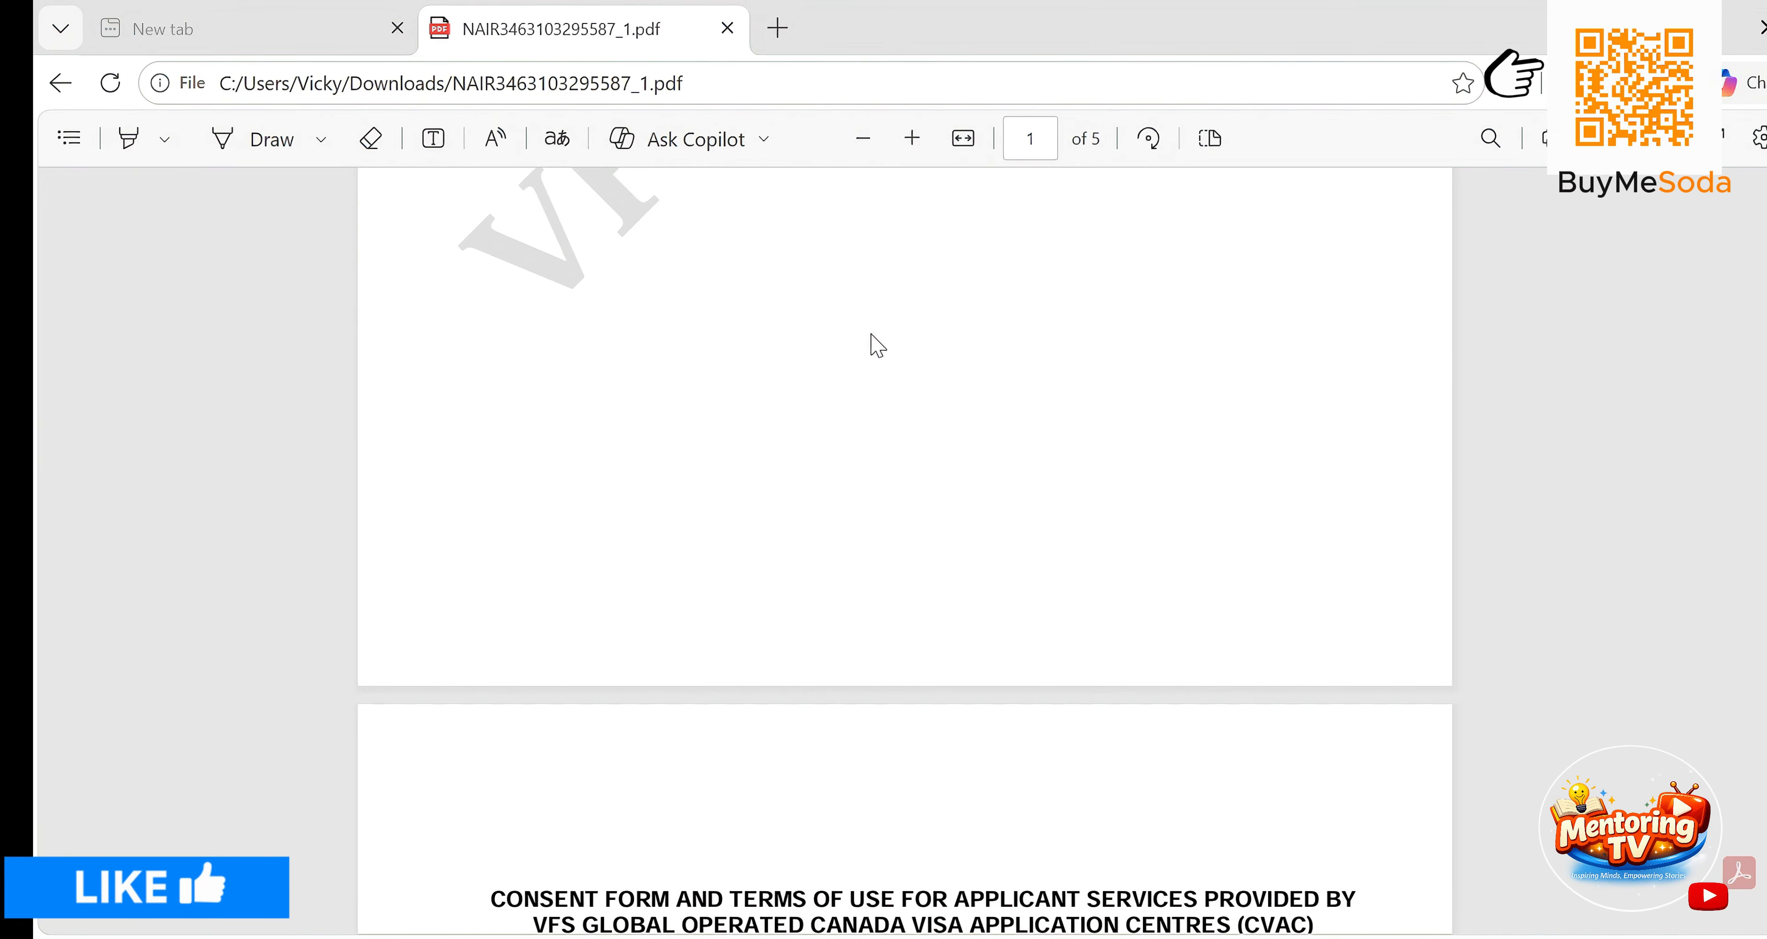
scroll(877, 345, "down", 20)
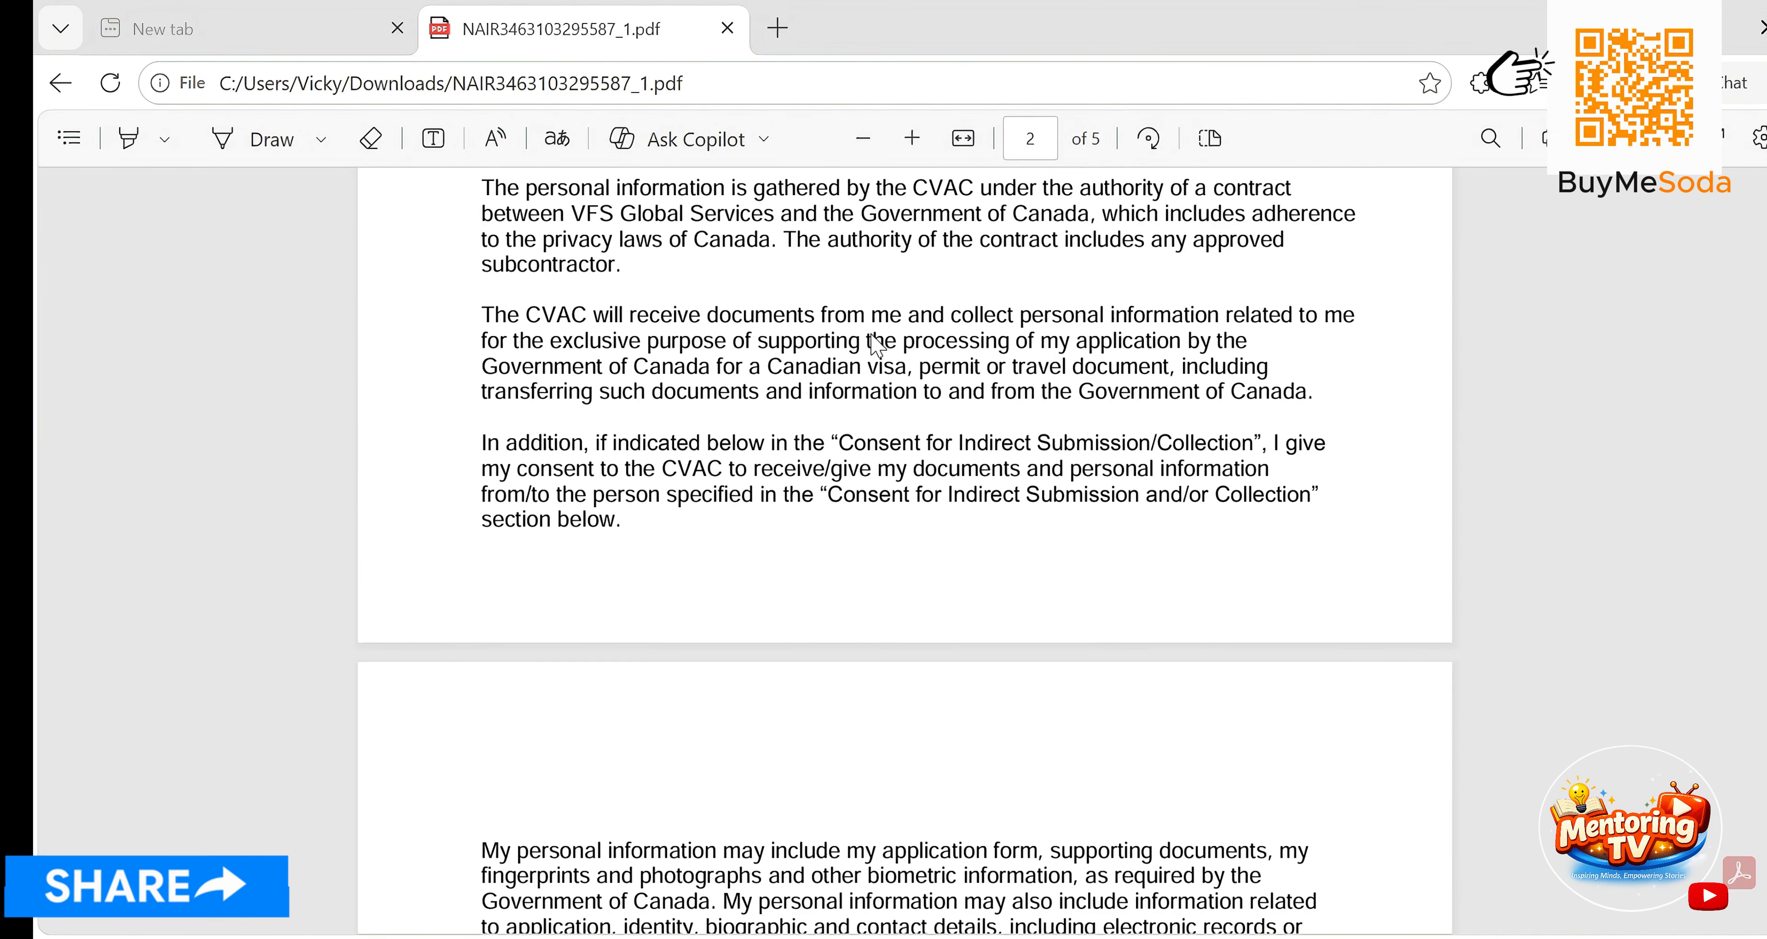
scroll(875, 343, "down", 15)
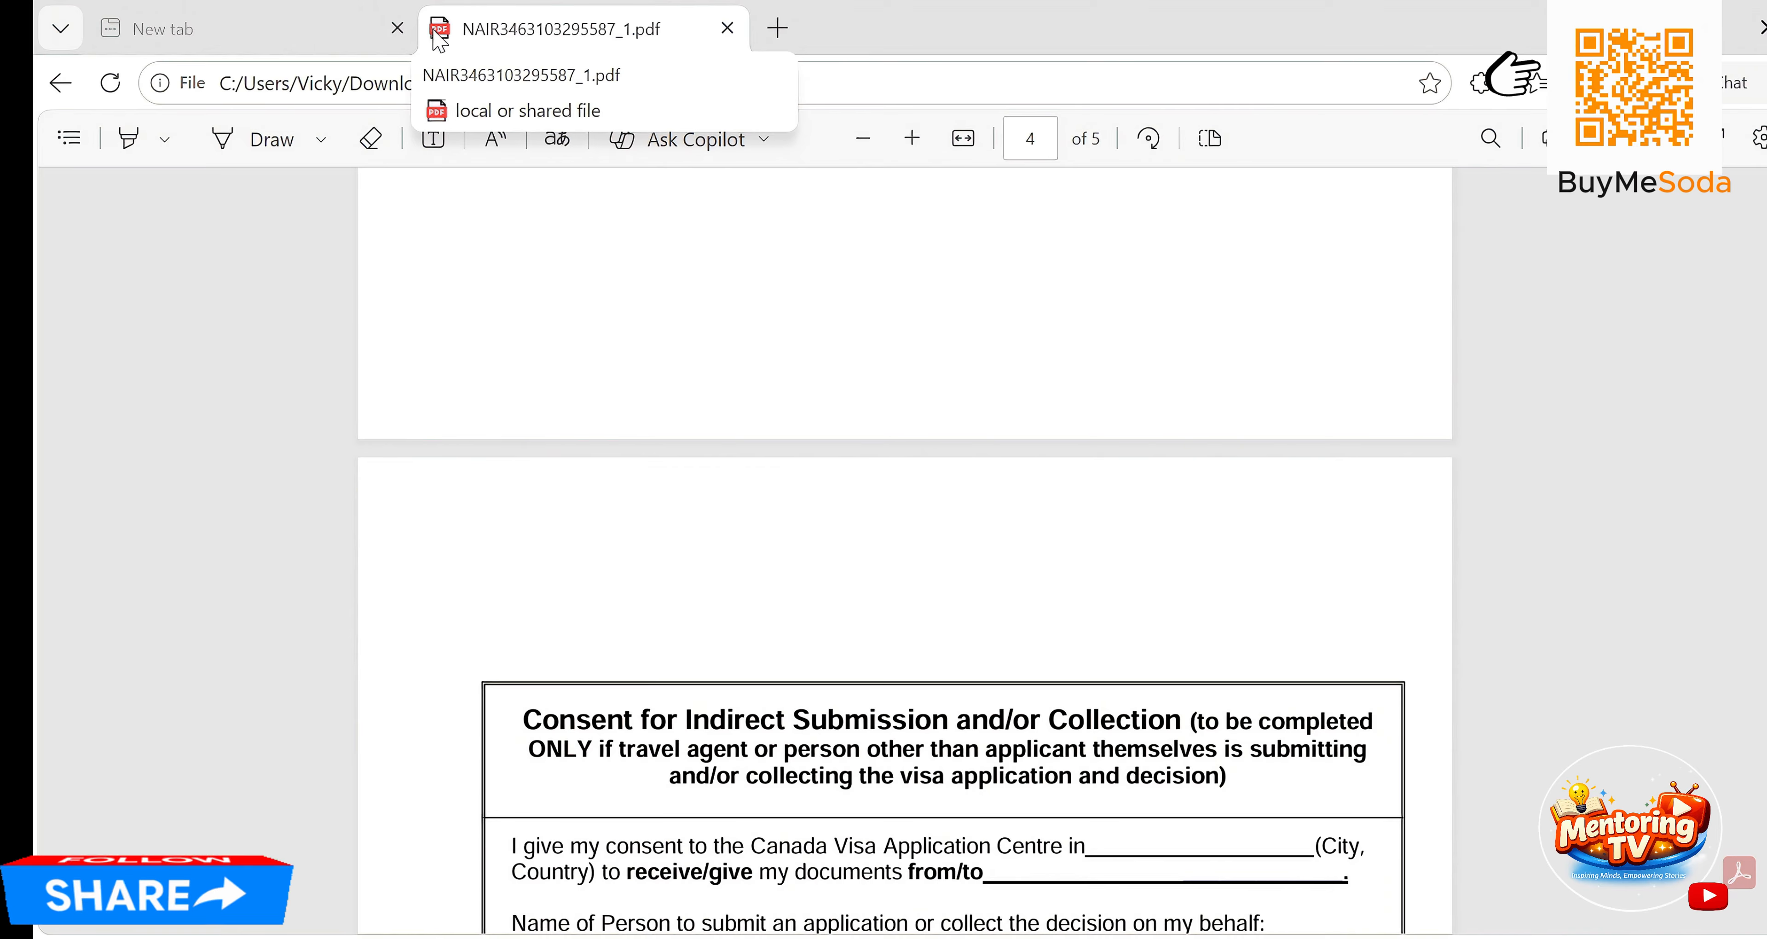
left_click(397, 29)
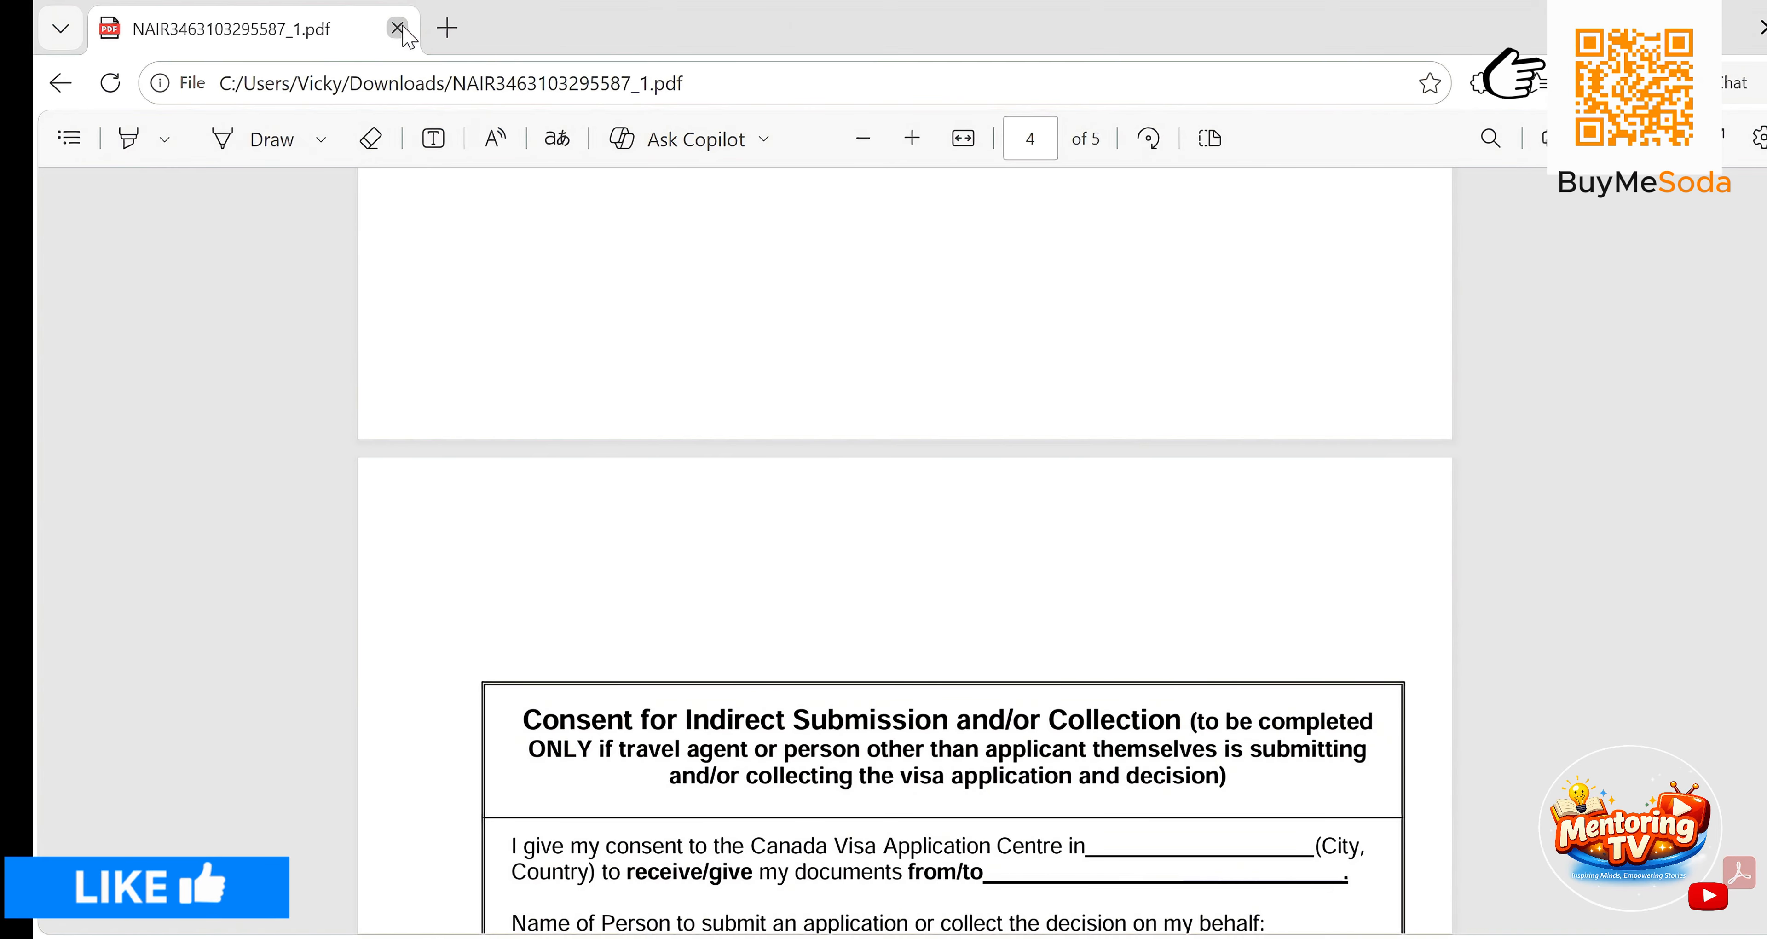
left_click(398, 28)
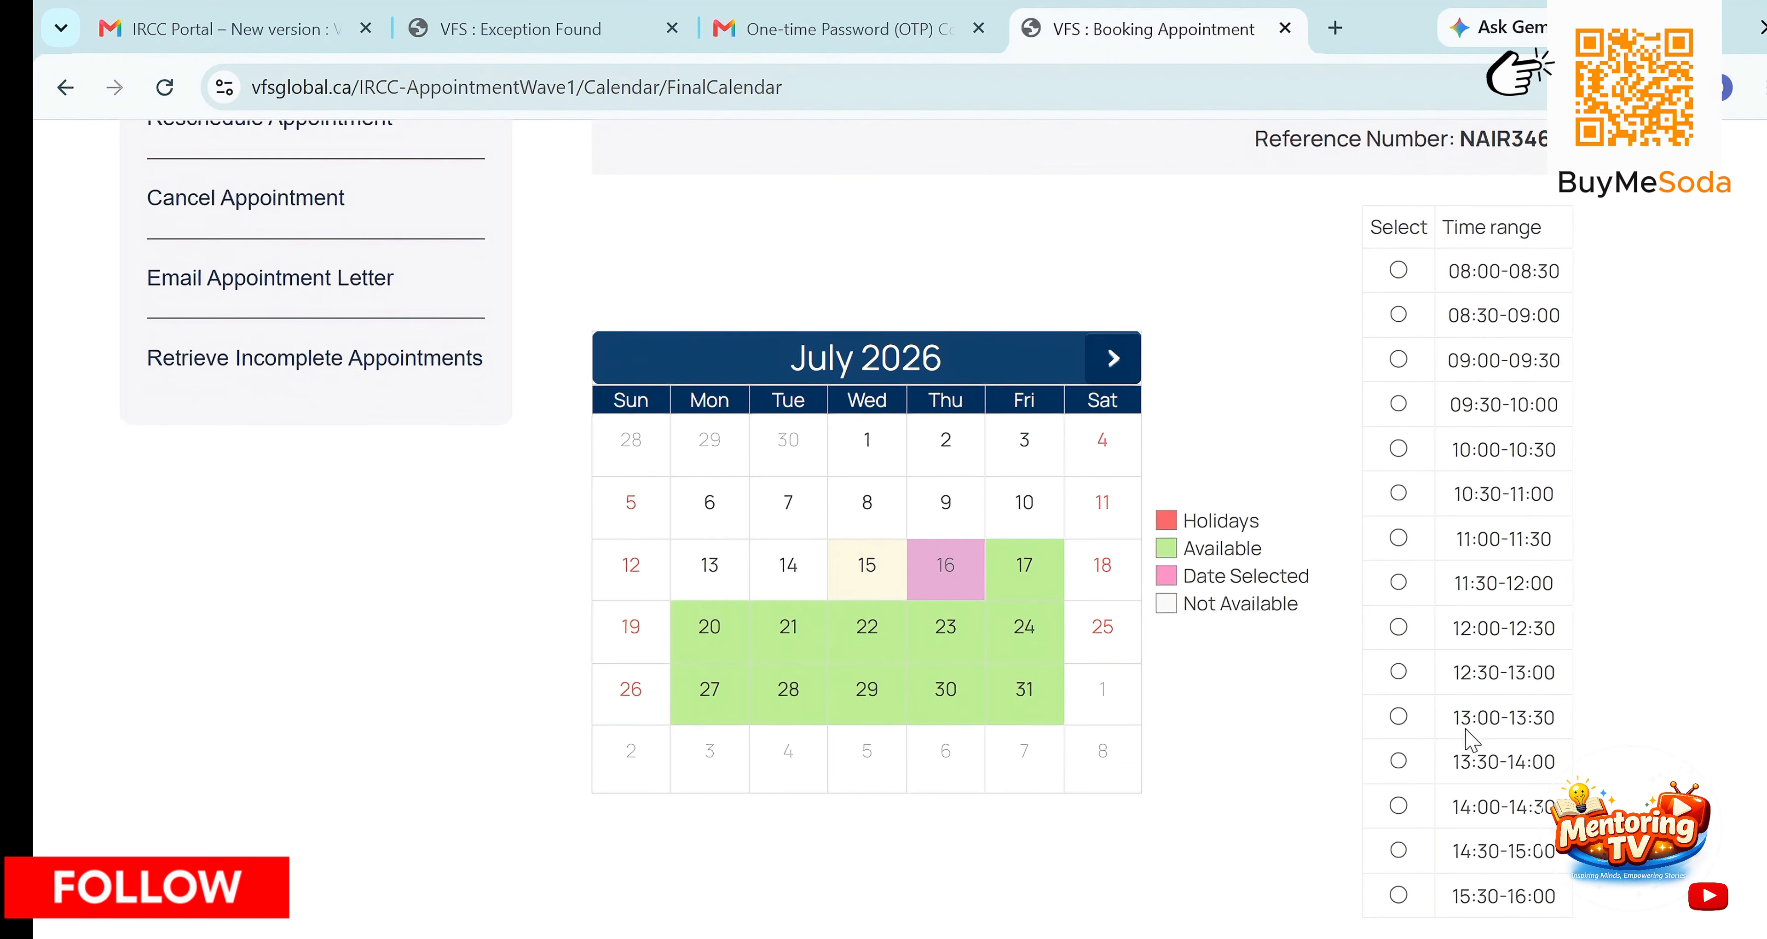
Choose the 14:00-14:30 time range for July 16, 2026 and confirm submission of the appointment booking.
scroll(1467, 734, "down", 2)
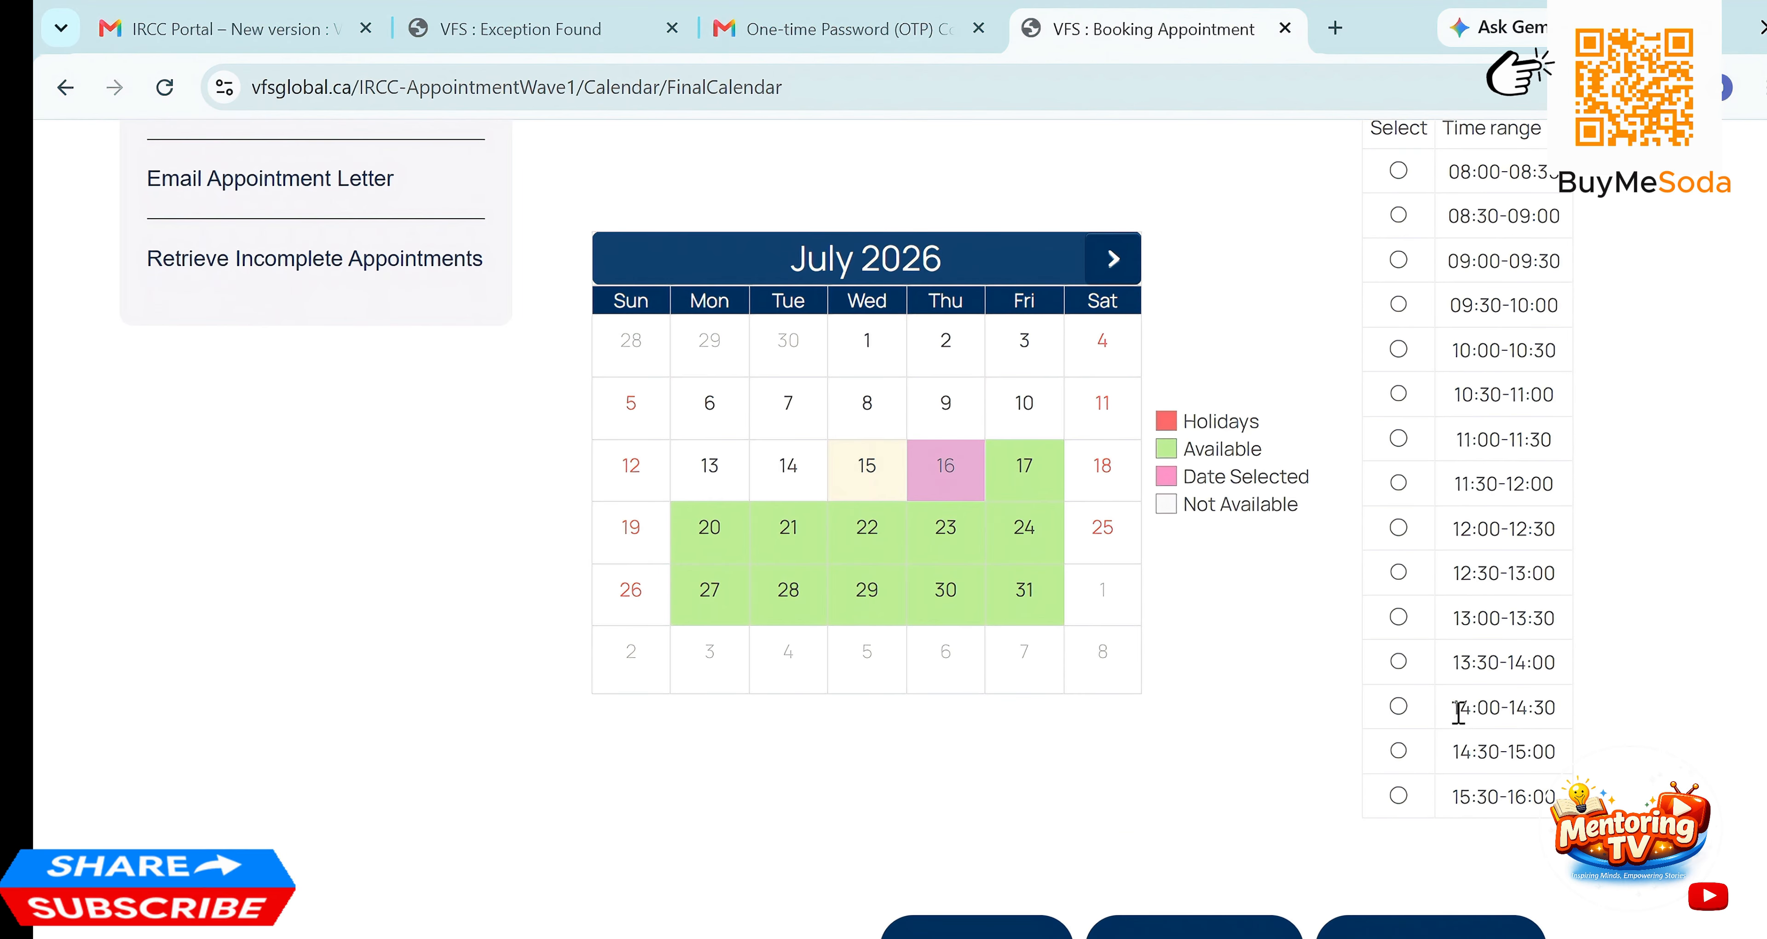
left_click(1399, 707)
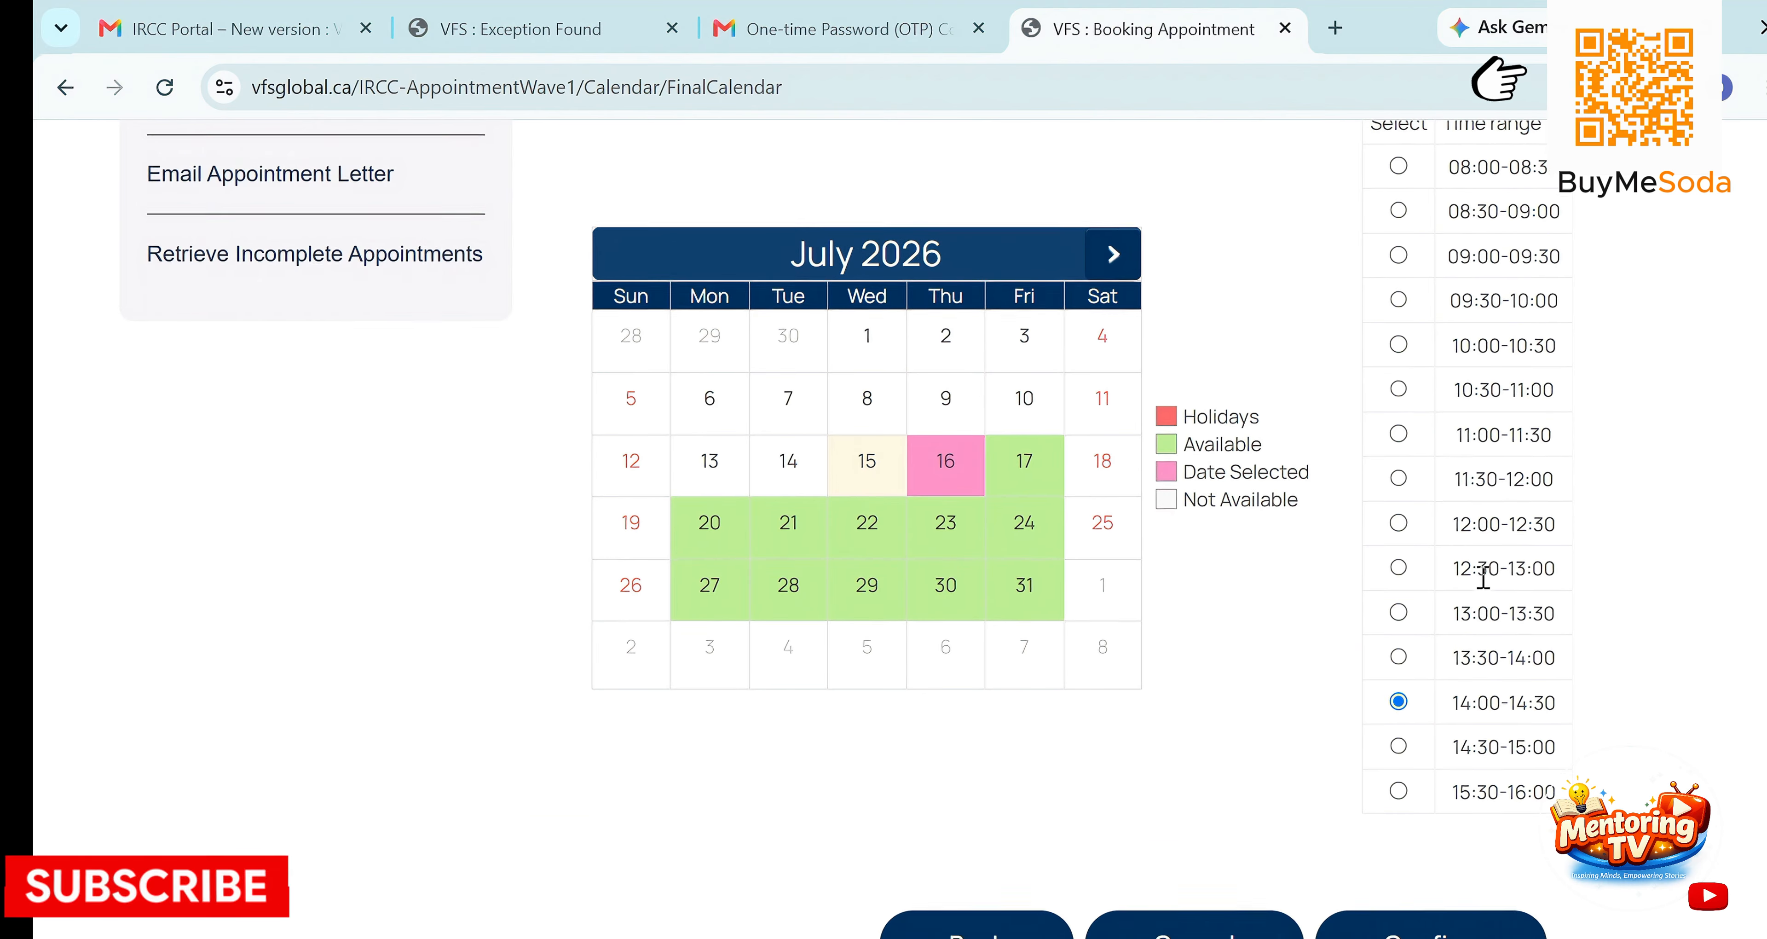
scroll(1483, 576, "down", 3)
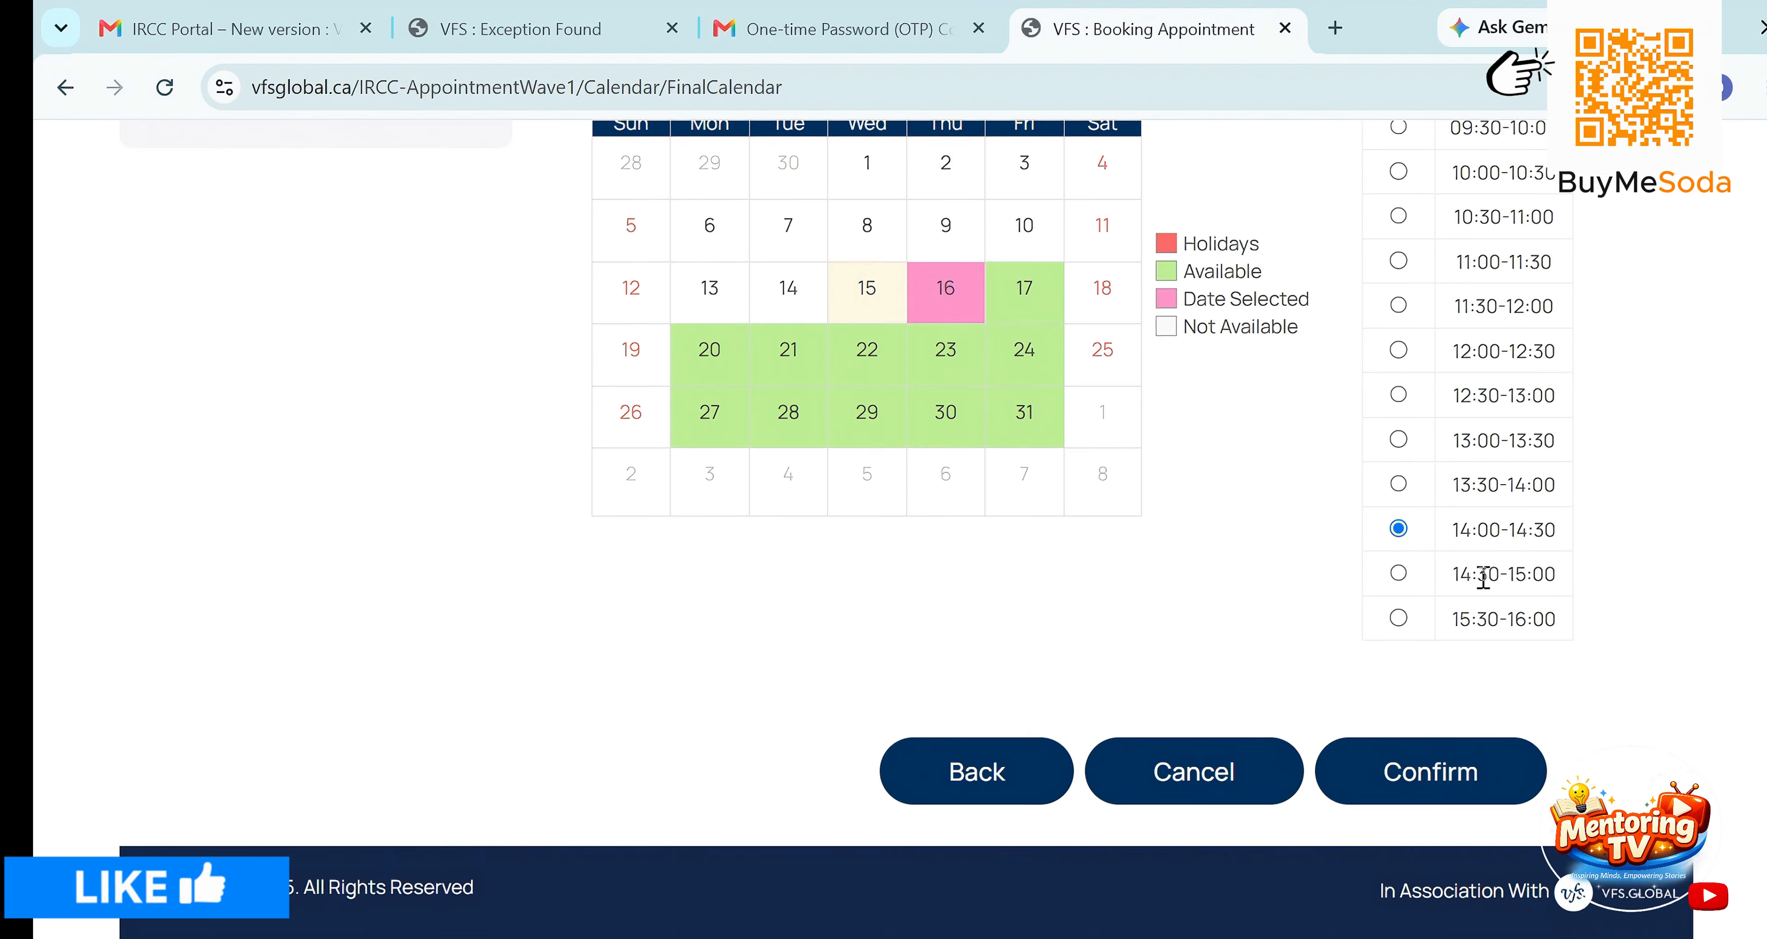
left_click(1434, 776)
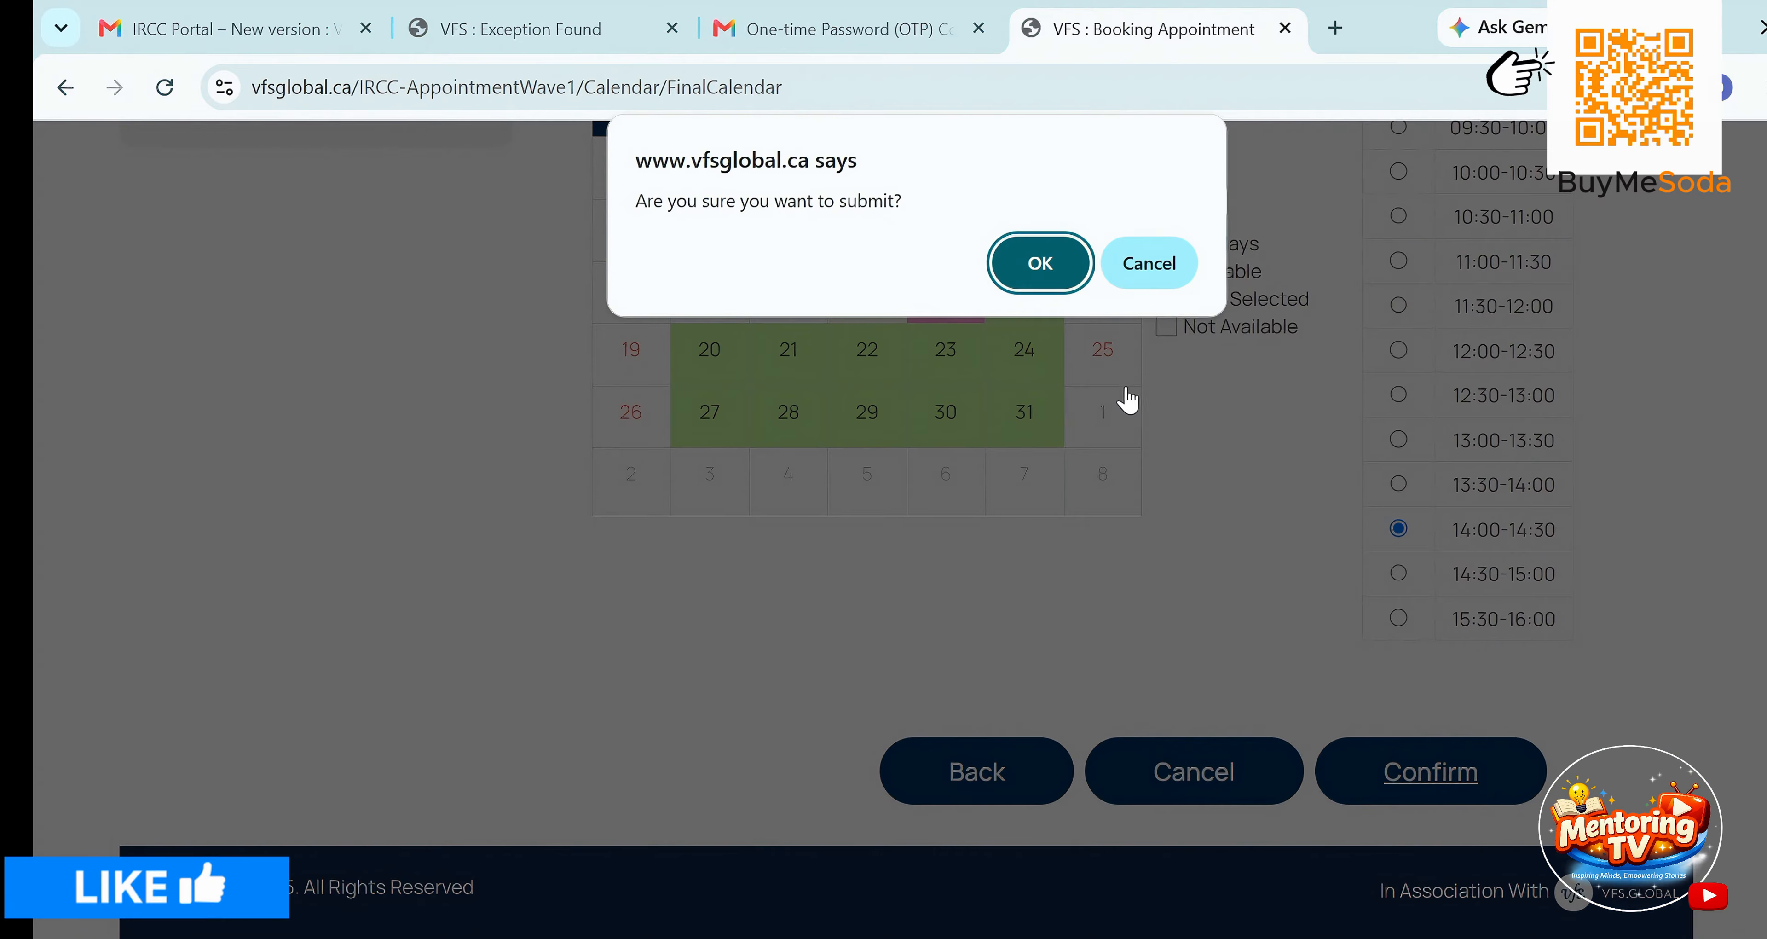
left_click(1053, 274)
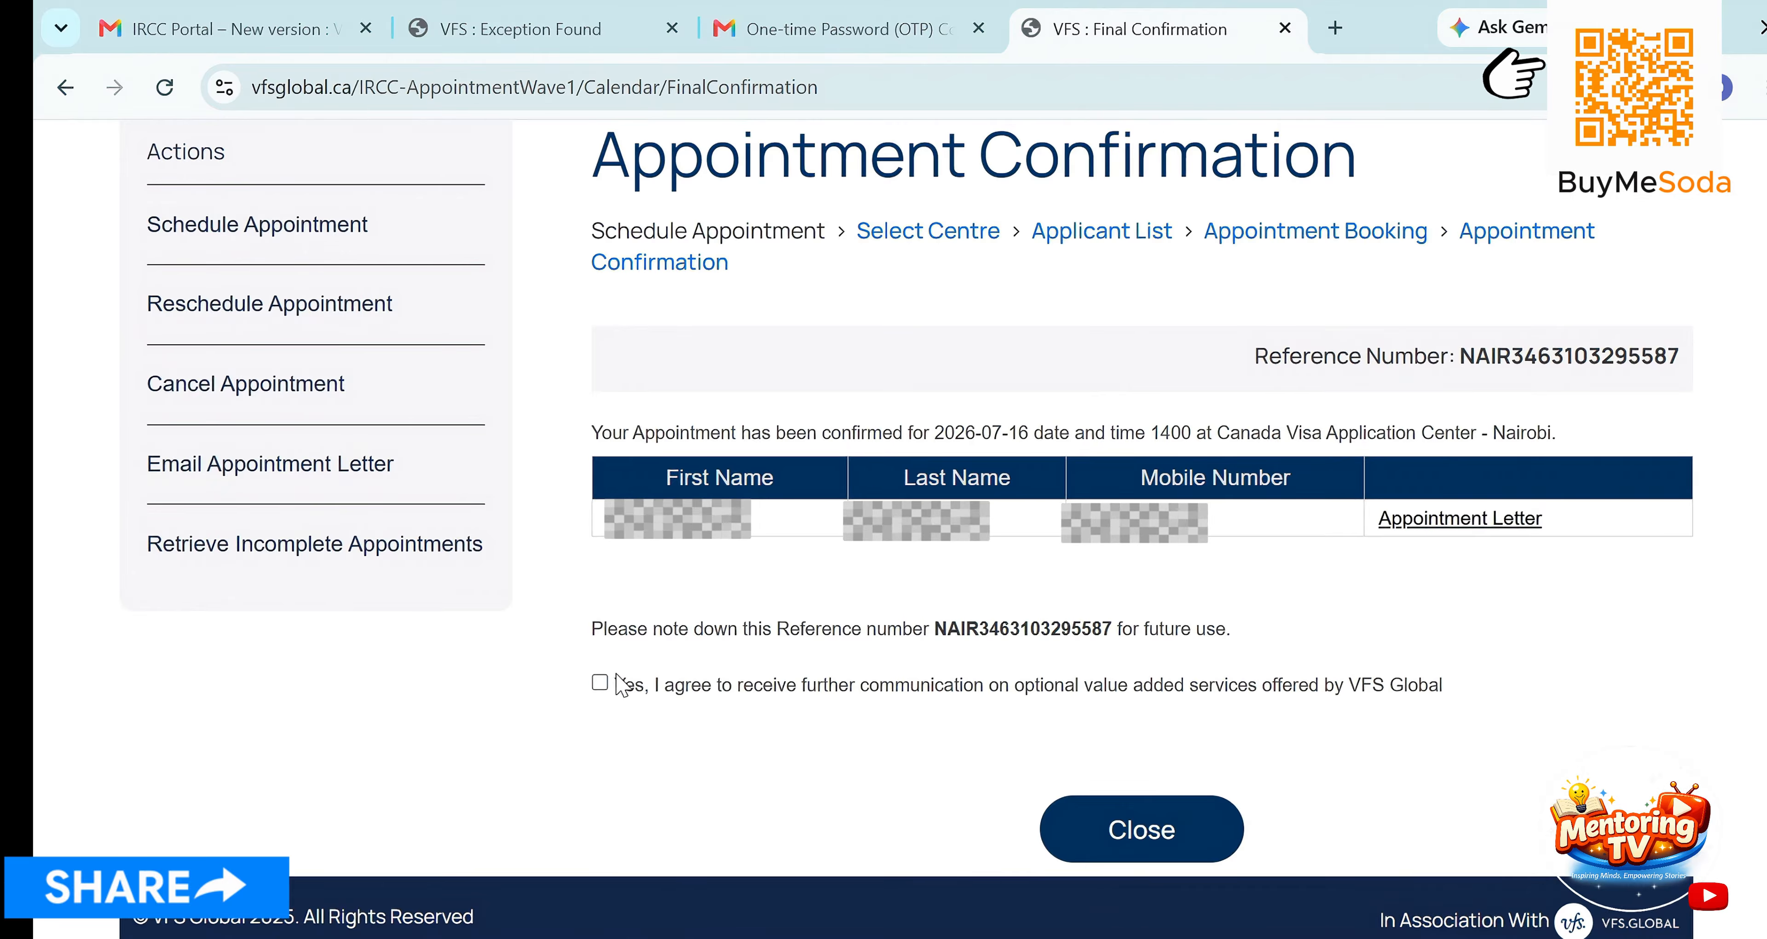
Agree to further communication on optional value added services, and download the appointment letter and show it in the Downloads folder.
left_click(601, 683)
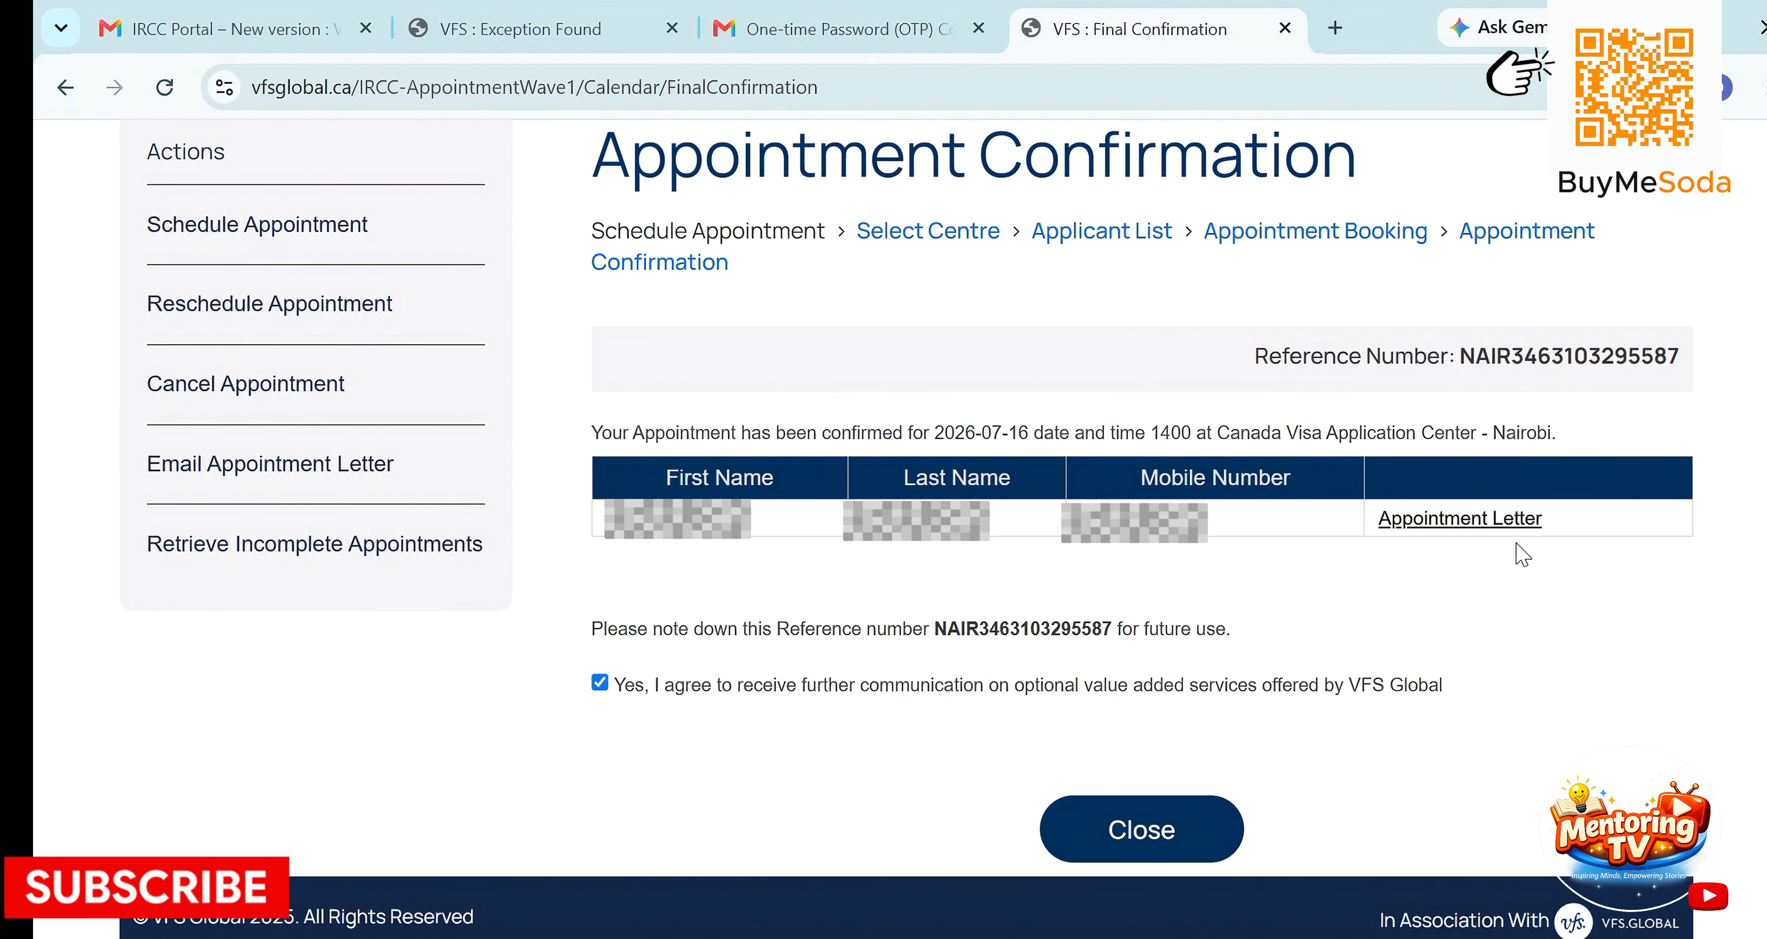
left_click(1482, 525)
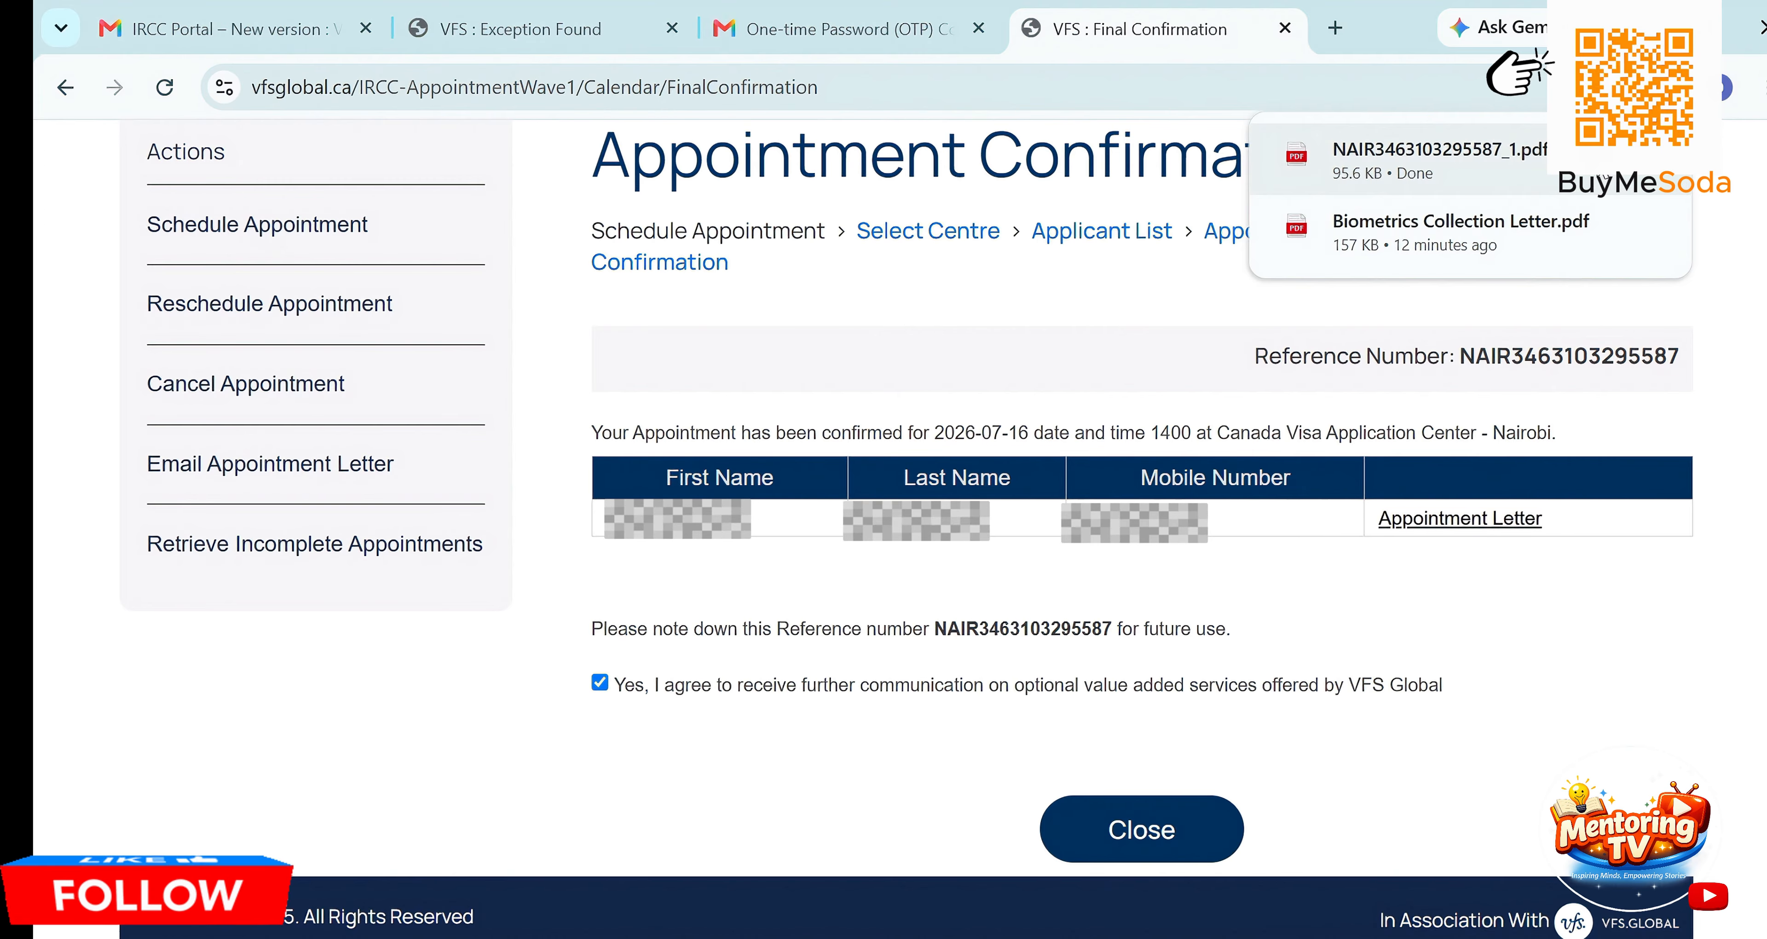
left_click(1601, 159)
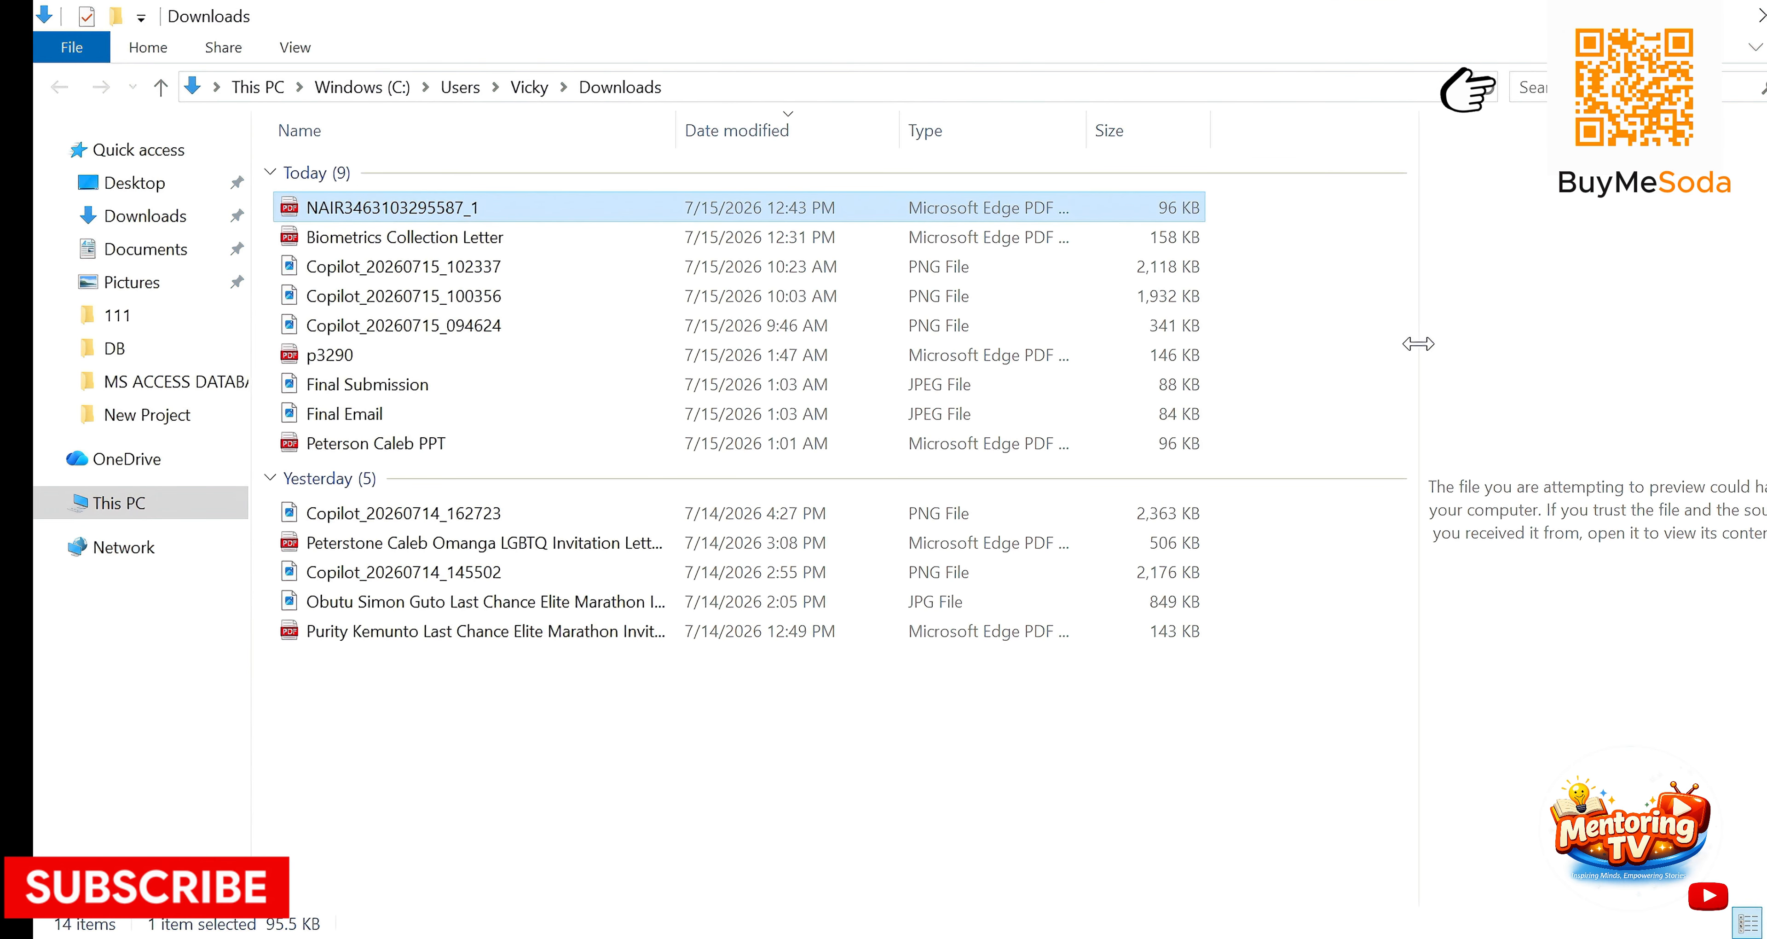